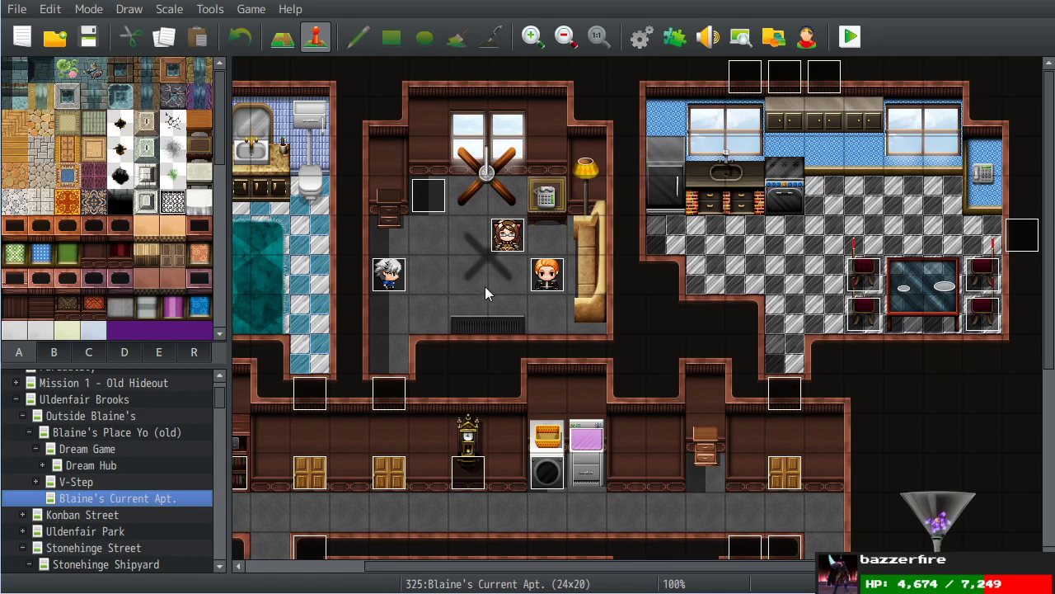
Select the event on the sofa and drag it two tiles down to tile 12,6.
left_click(603, 248)
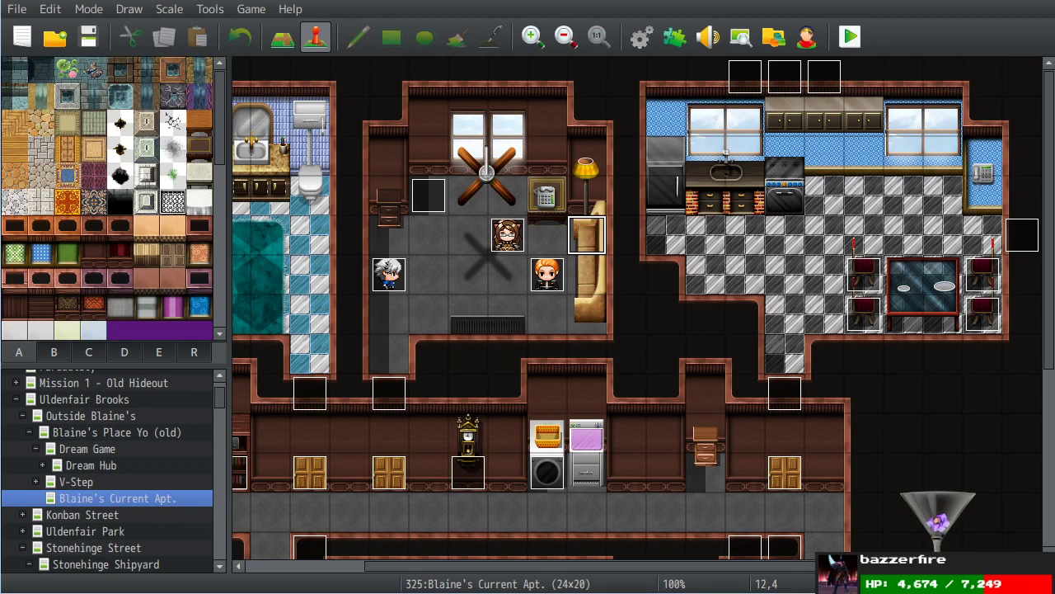
left_click_drag(587, 235, 601, 326)
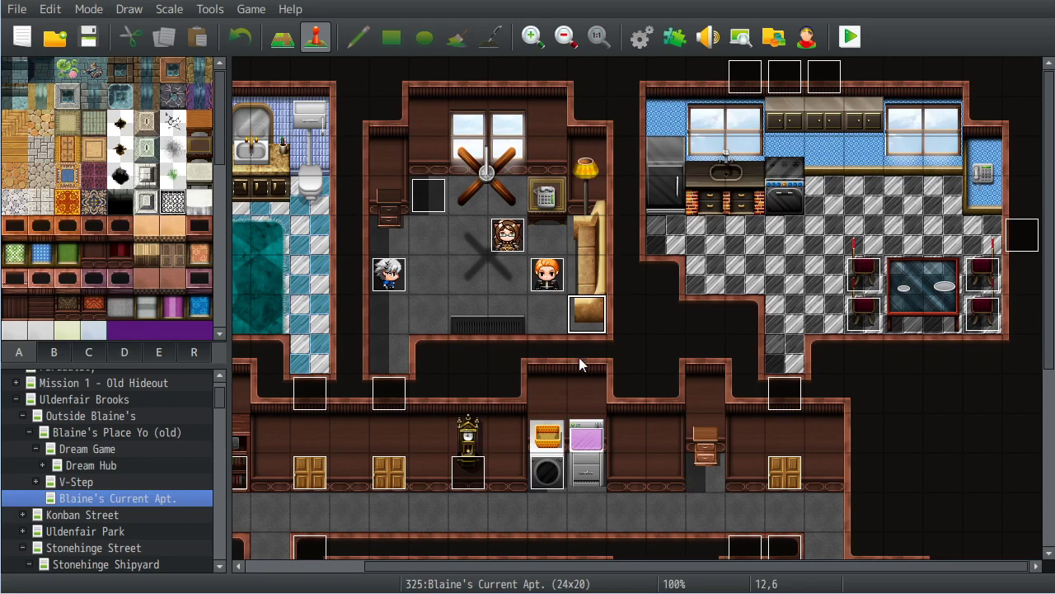
Drag the event from 12,6 back up one tile to 12,5.
left_click_drag(583, 325, 588, 288)
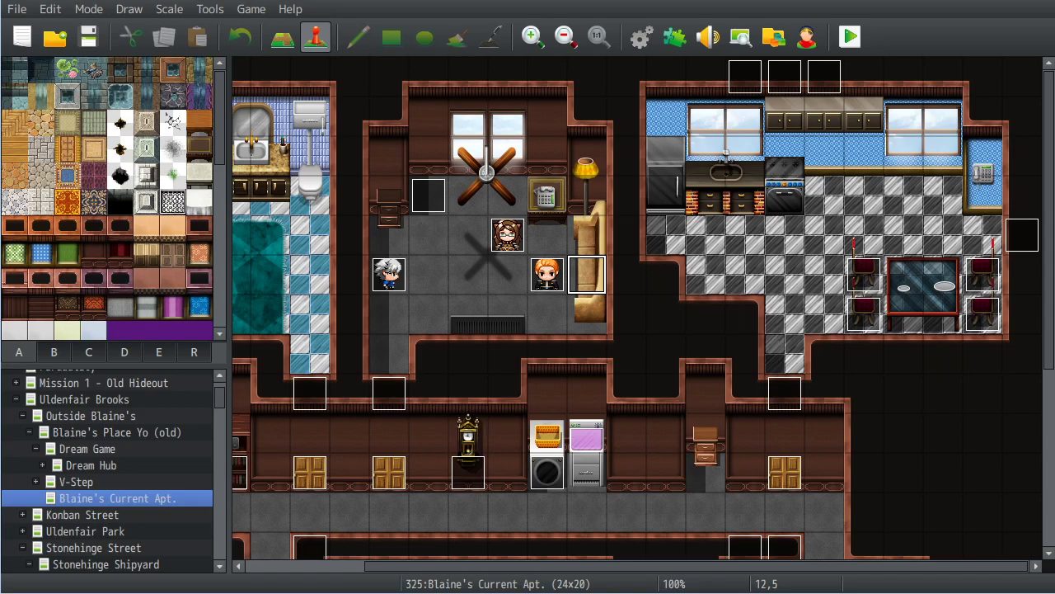
Open the Database and browse the Classes, Skills, Items, Weapons and Armors lists.
left_click(640, 38)
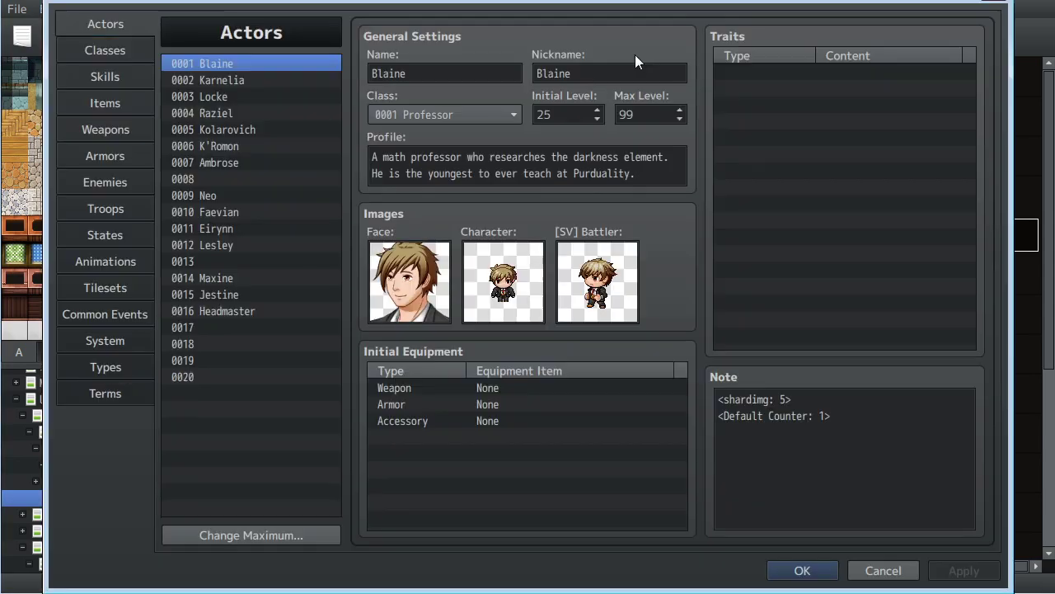
left_click(85, 52)
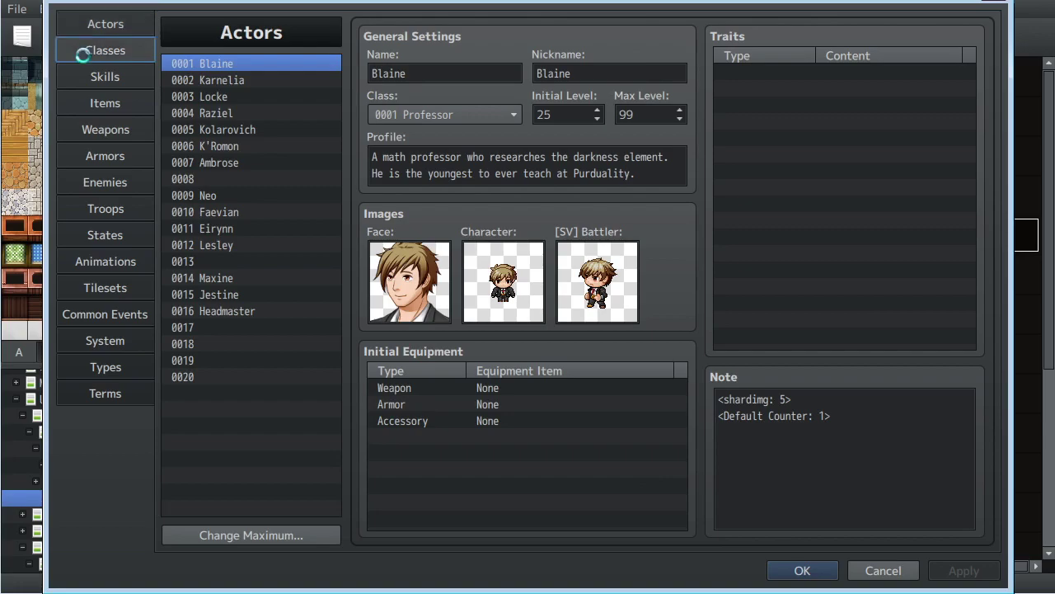
left_click(84, 76)
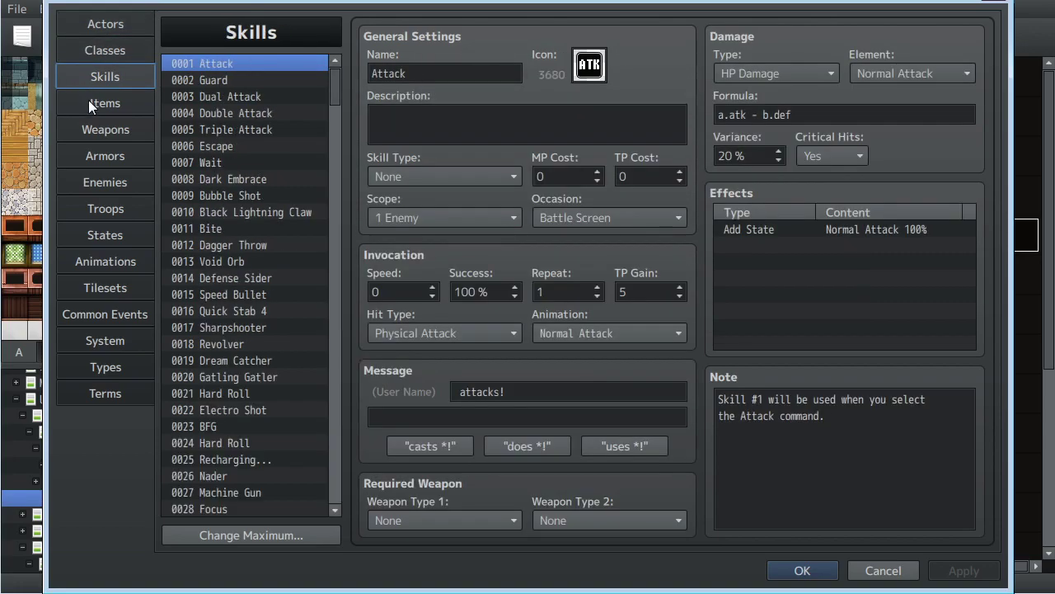
left_click(89, 104)
left_click(102, 132)
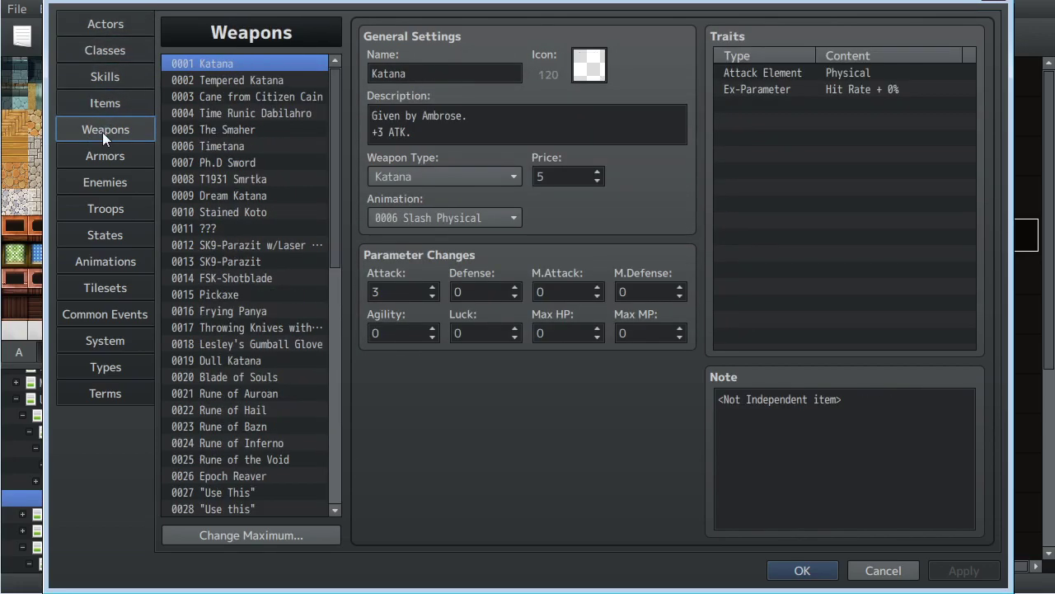
left_click(109, 157)
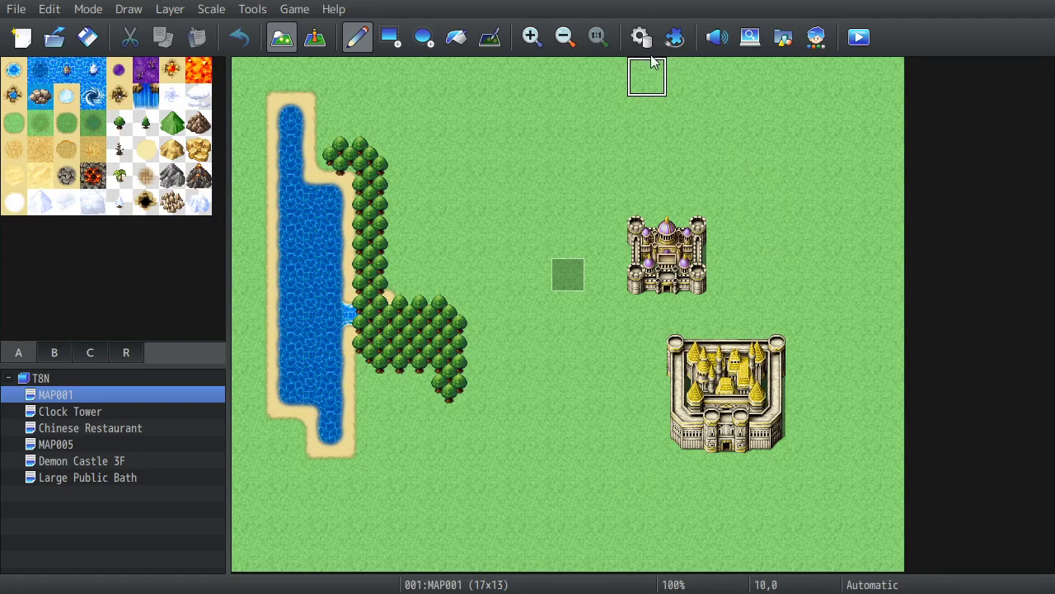
Open the MZ Database and browse Actors, Classes, Skills, Items and Weapons.
left_click(640, 36)
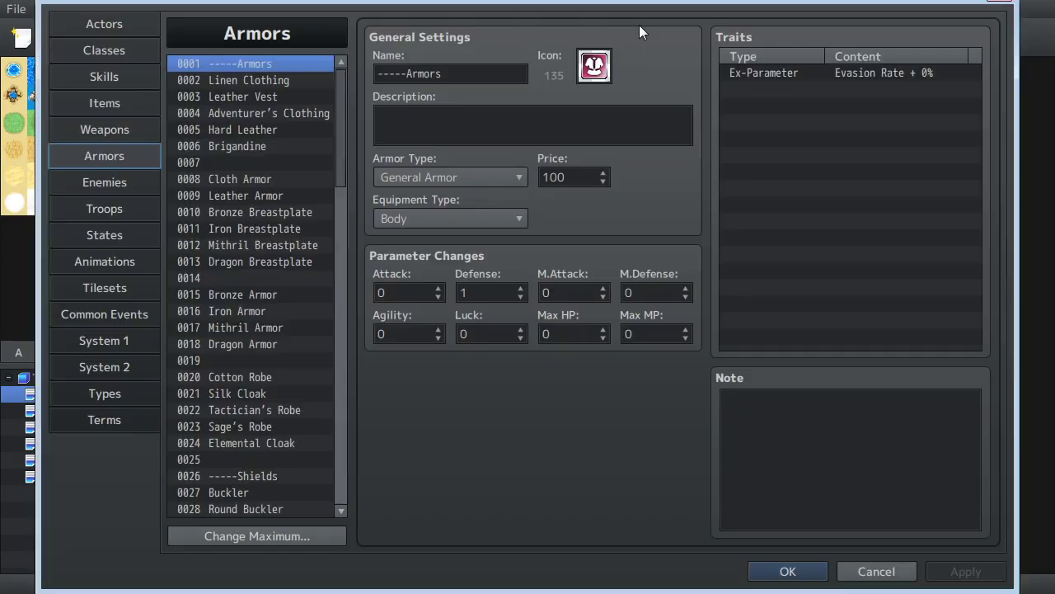
left_click(98, 22)
left_click(94, 49)
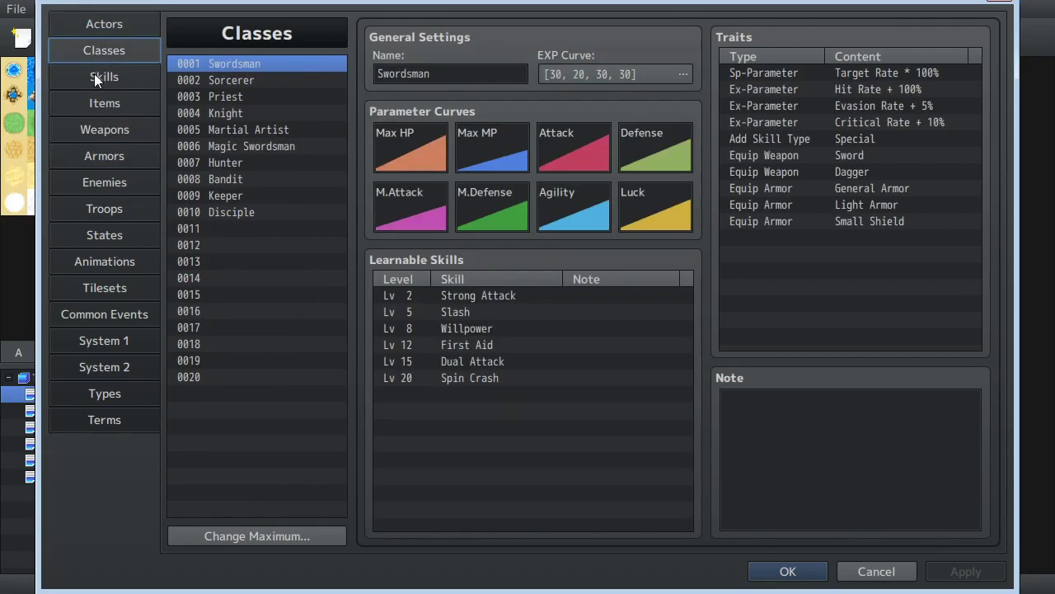
left_click(94, 76)
left_click(94, 103)
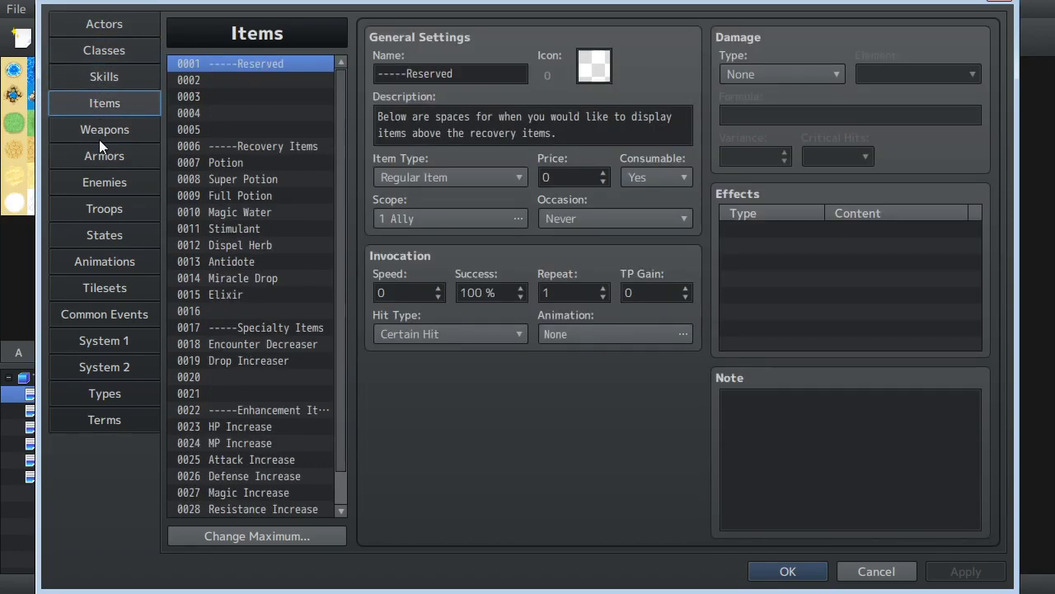
left_click(101, 129)
Open a new Short Sword trait and view its Param, Equip and Skill tabs.
double_click(849, 105)
left_click(769, 76)
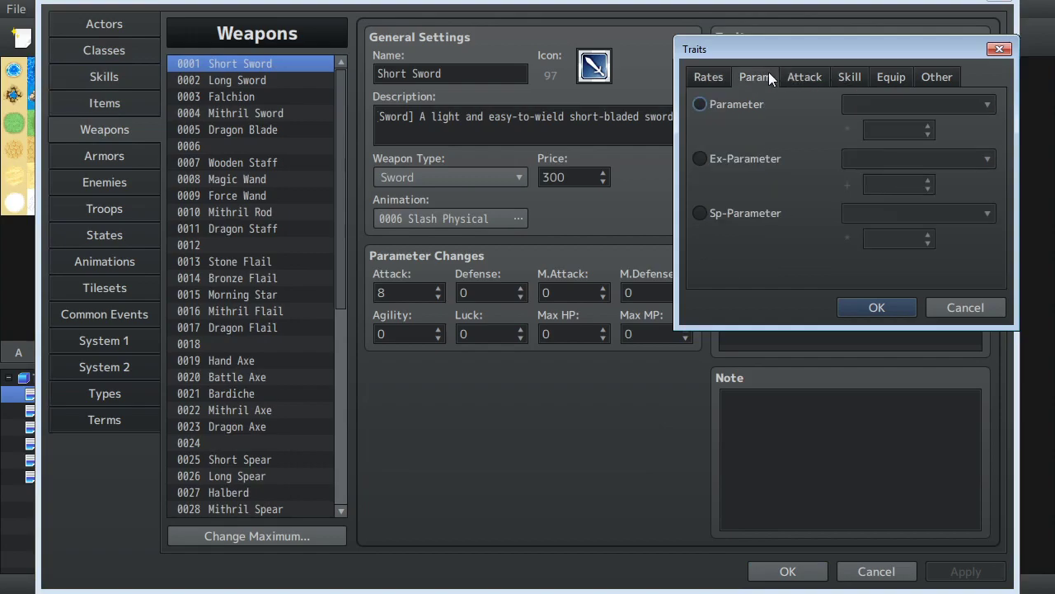
left_click(883, 78)
left_click(840, 78)
left_click_drag(749, 48, 751, 102)
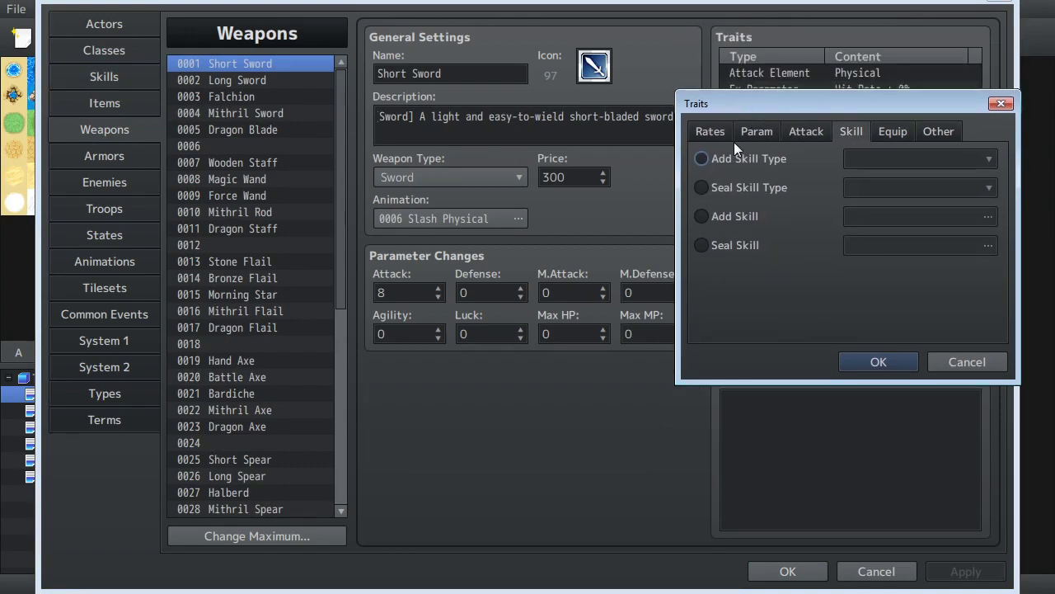
left_click(742, 137)
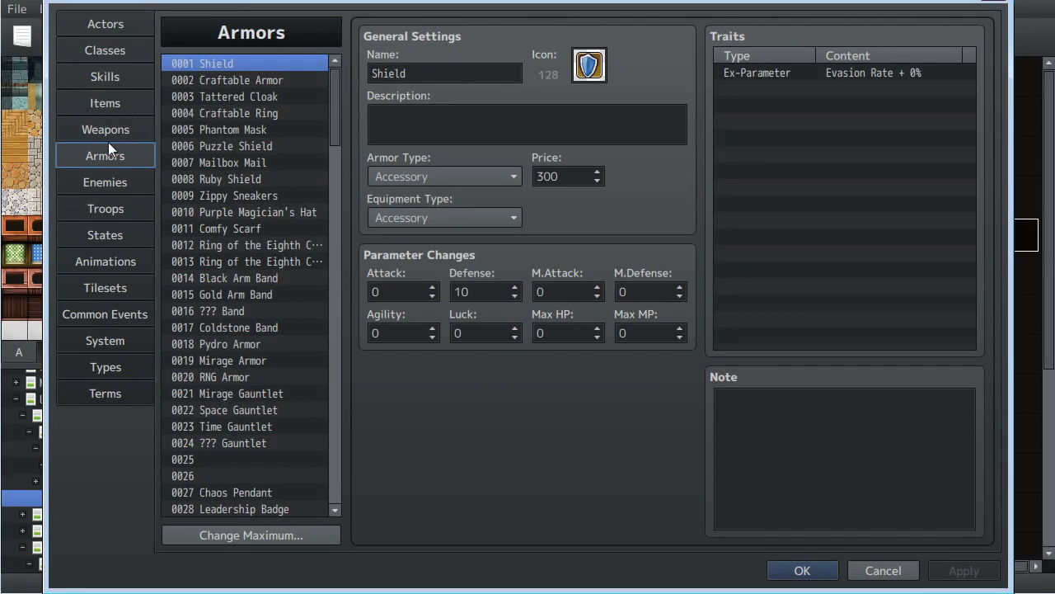
Open a new Katana trait and view its Attack, Skill and Equip tabs.
left_click(116, 129)
double_click(832, 166)
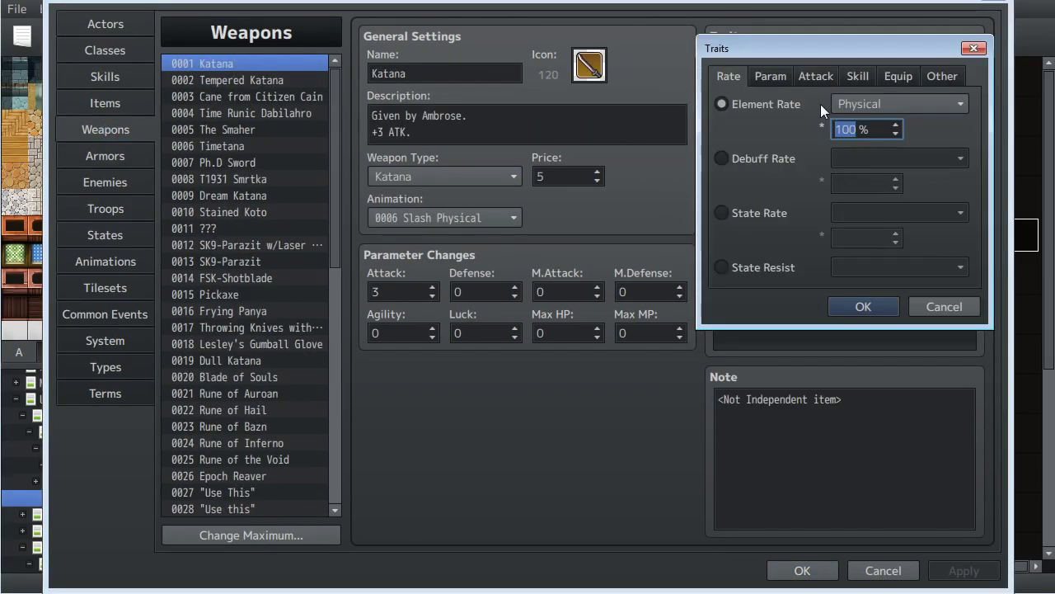
left_click(807, 76)
left_click(857, 76)
left_click(898, 76)
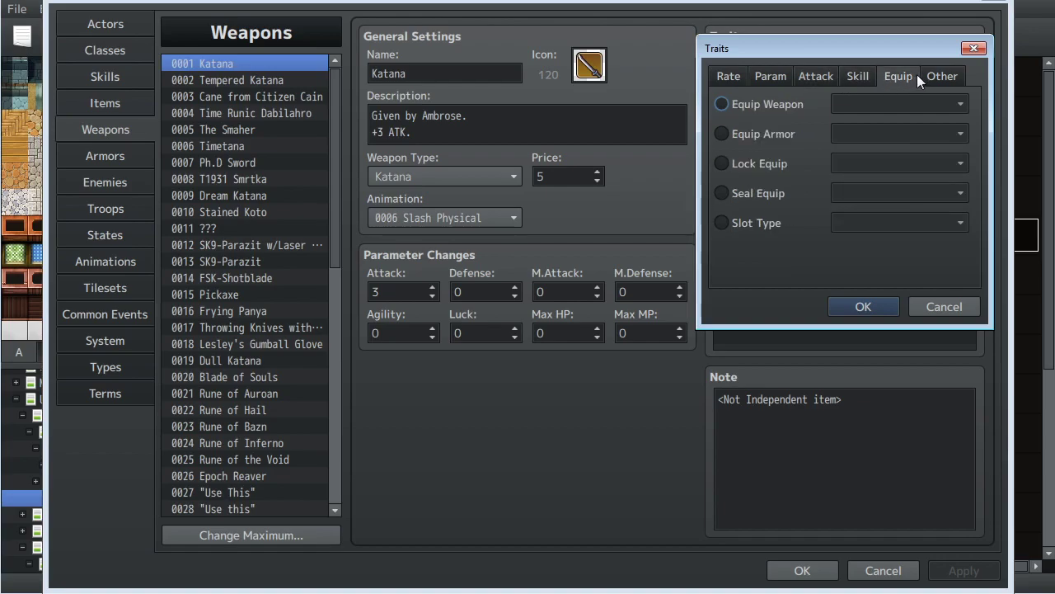
Cancel the Traits dialog and the Database without changes.
left_click(951, 302)
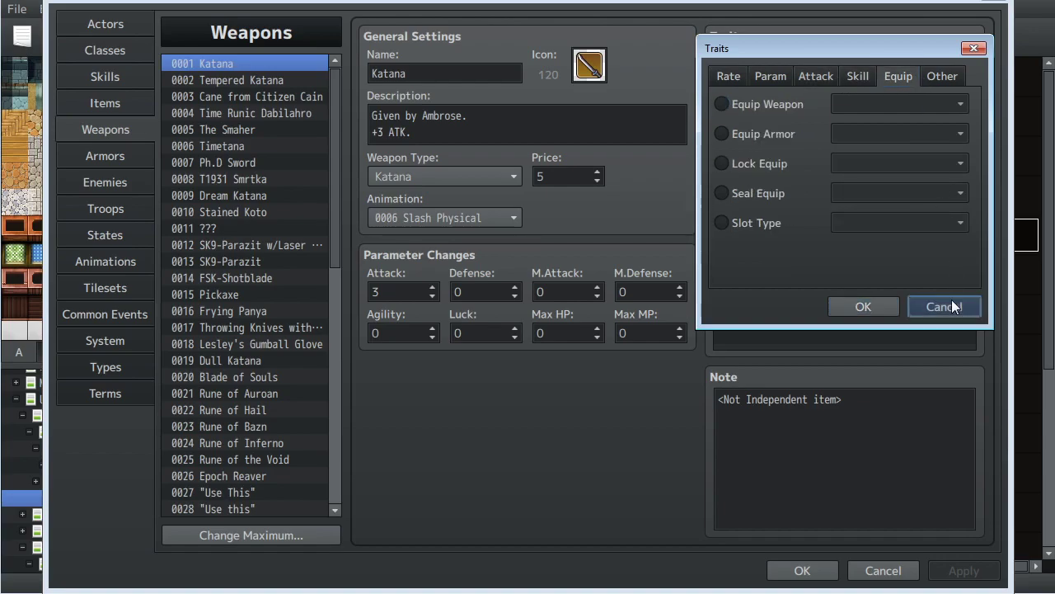
left_click(883, 571)
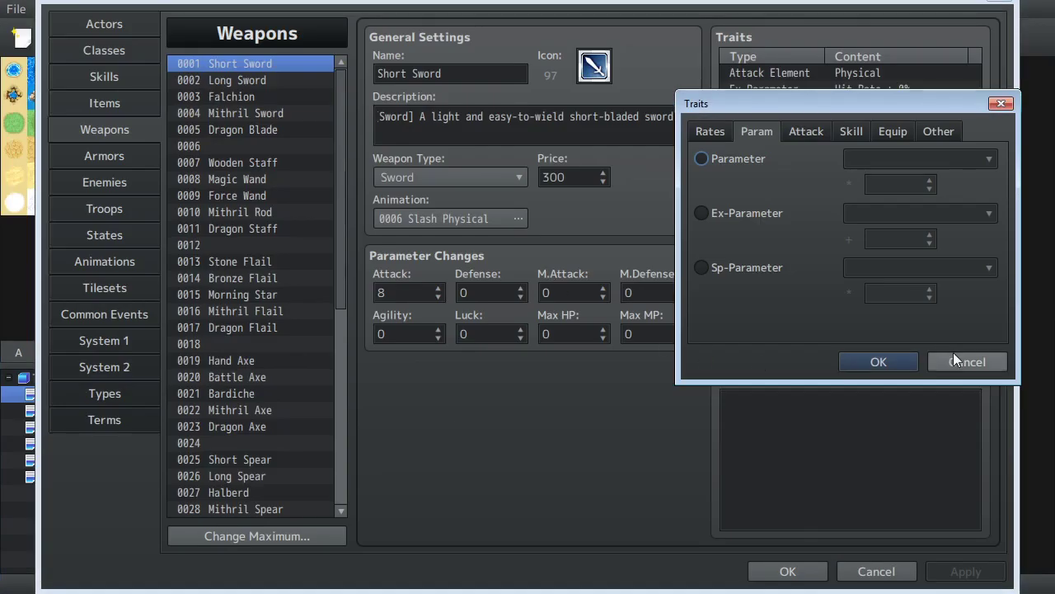
left_click(953, 352)
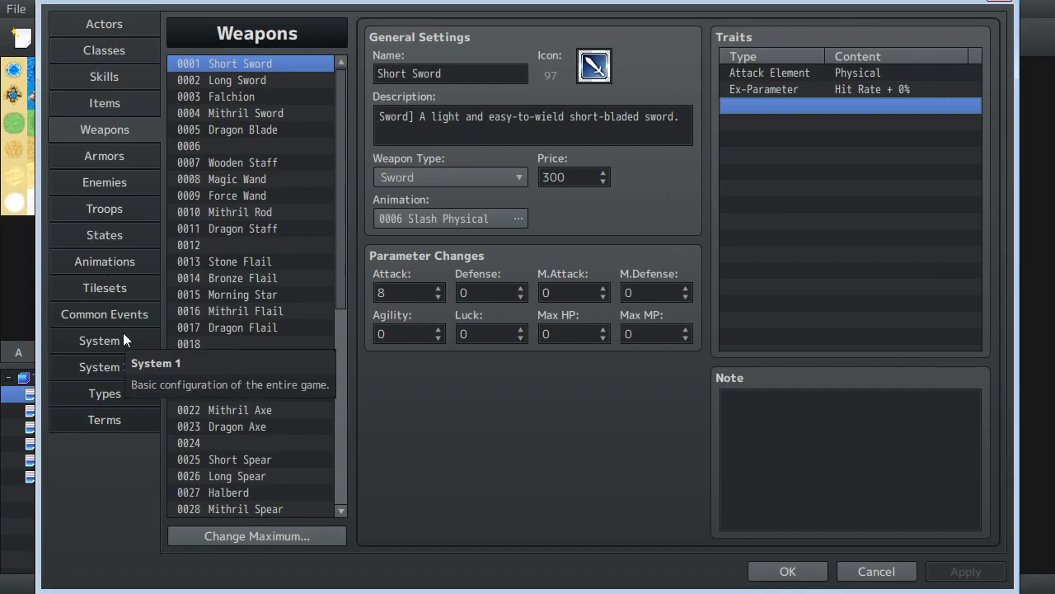
Close the Database and create a new event on an empty grass cell of MAP001.
left_click(877, 571)
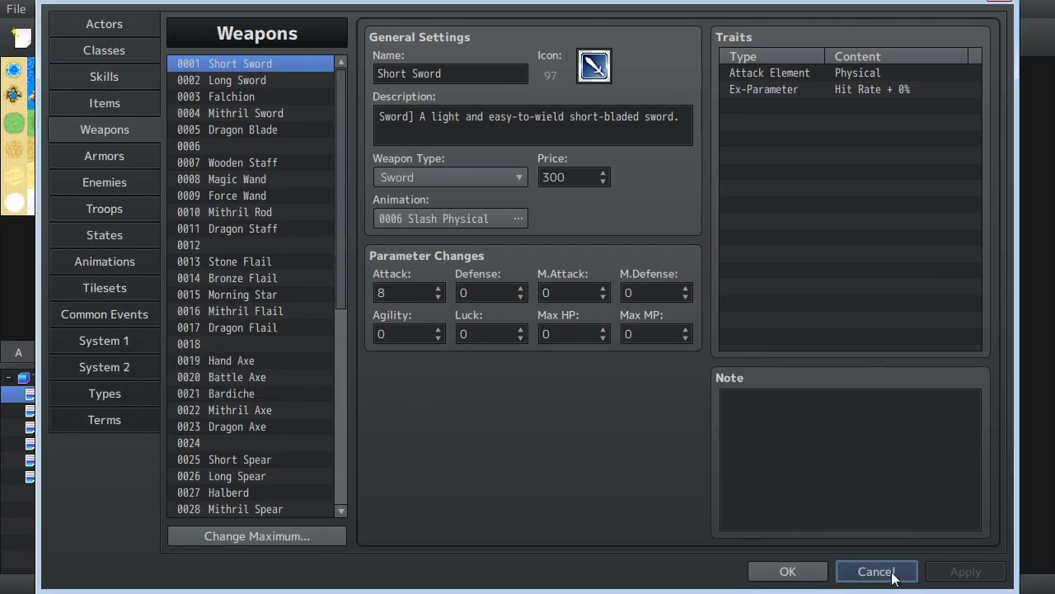
left_click(285, 38)
double_click(517, 196)
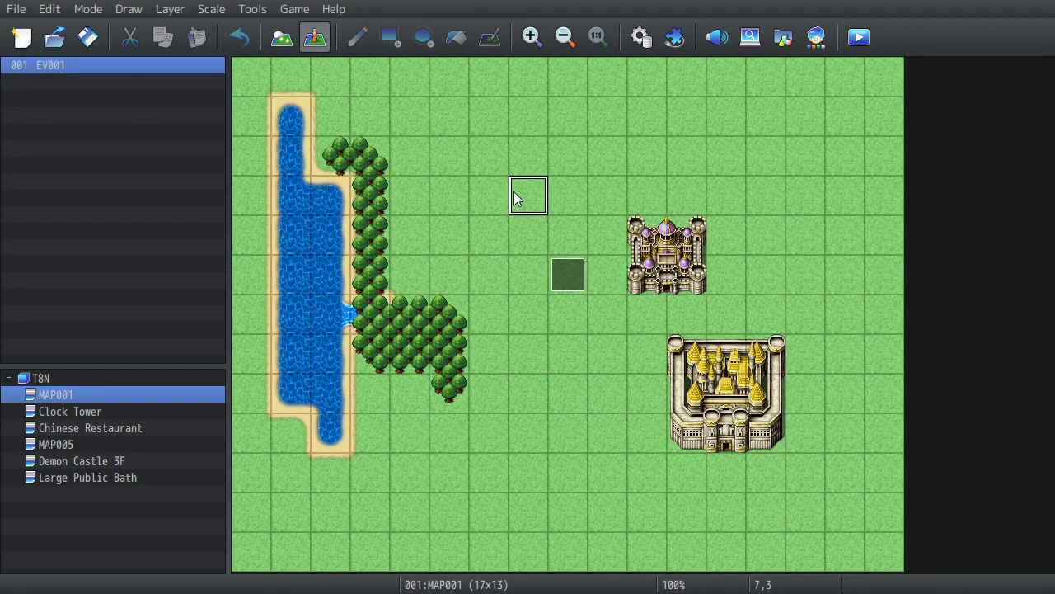
Open the event command list and flip through command pages 1, 2 and 3.
double_click(549, 193)
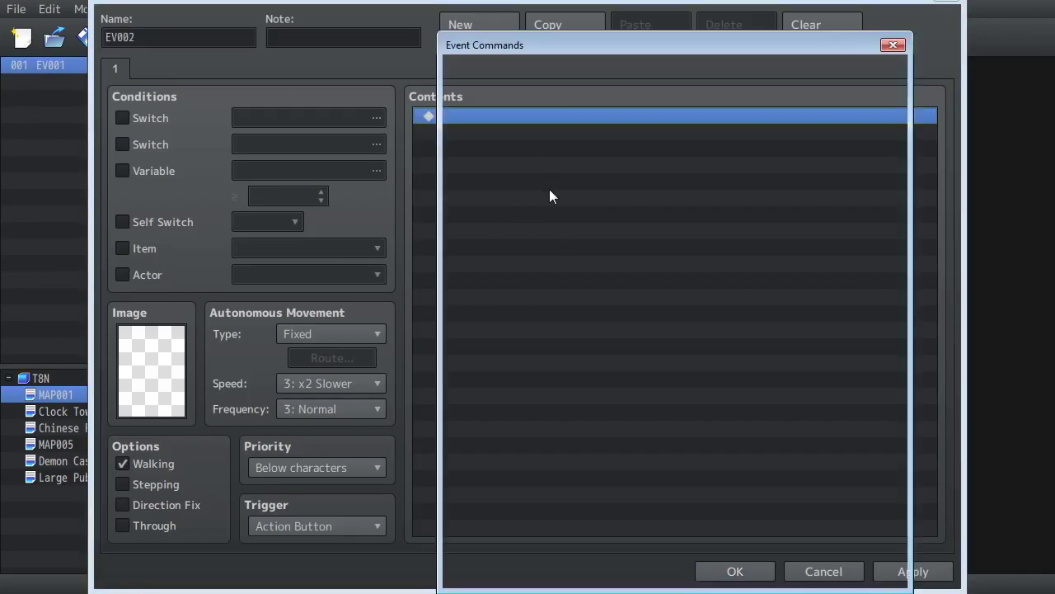
left_click(493, 72)
left_click(526, 73)
left_click(494, 74)
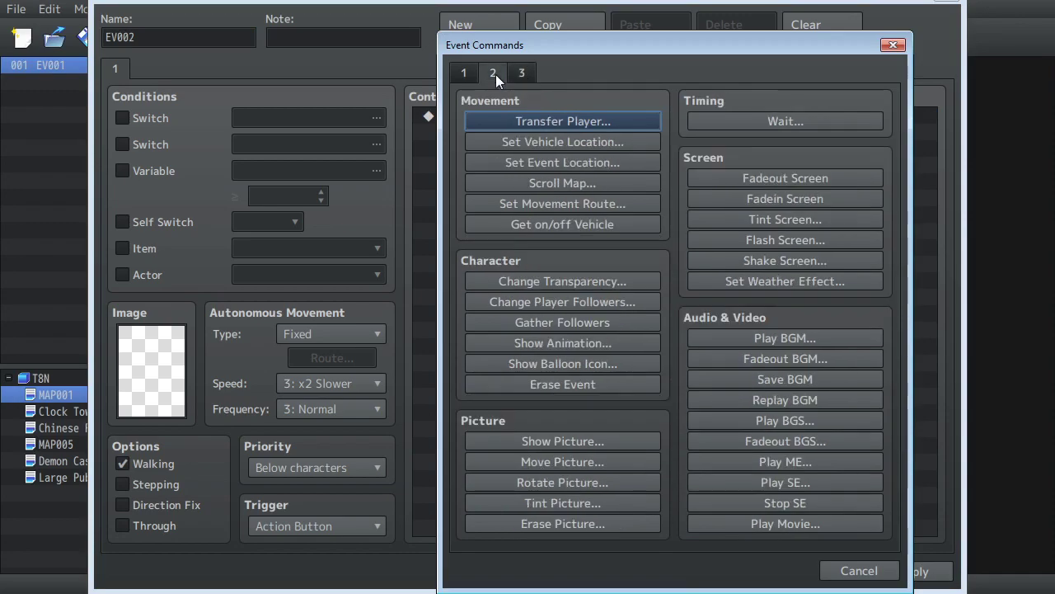
left_click(462, 72)
left_click(495, 75)
left_click(521, 72)
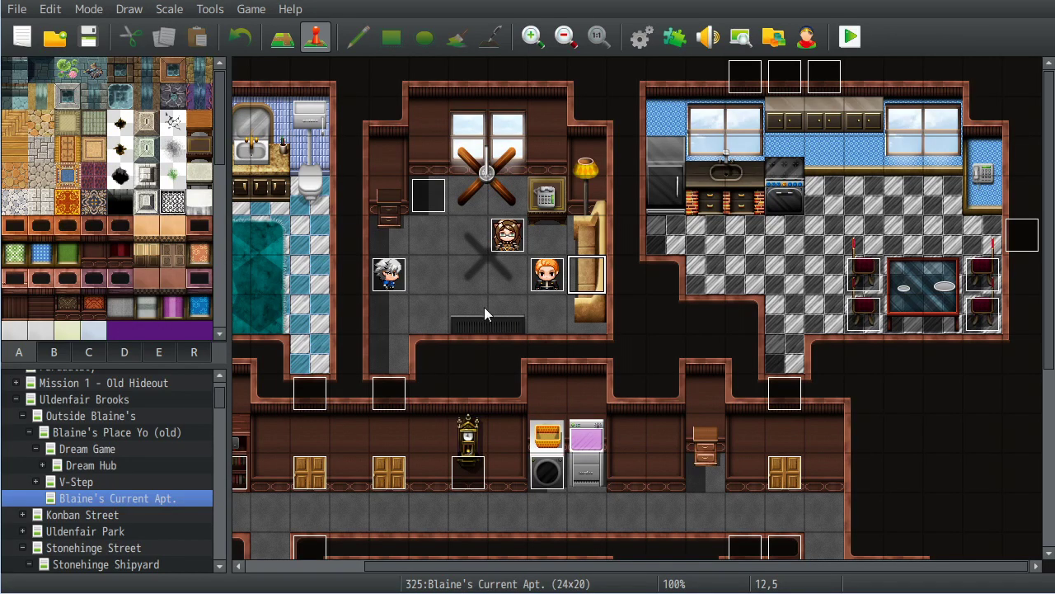
double_click(477, 299)
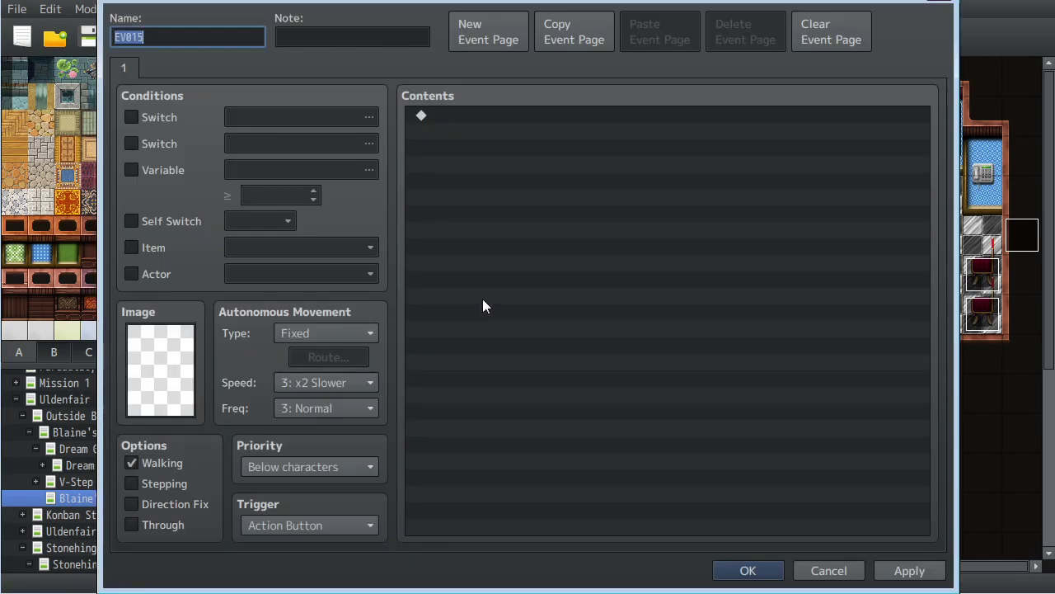
double_click(510, 289)
left_click(499, 71)
left_click(526, 68)
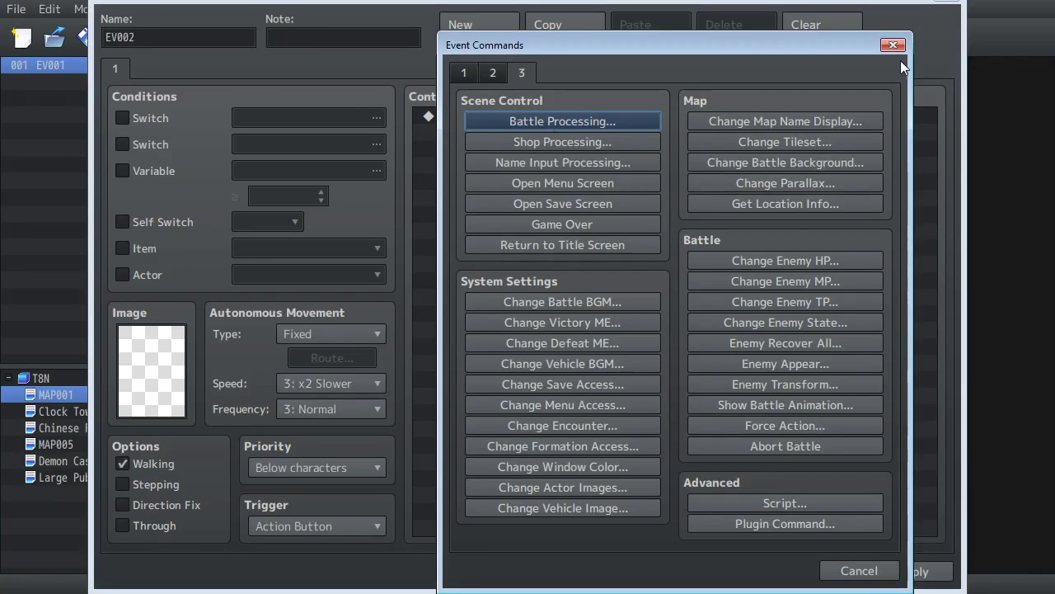
left_click(895, 46)
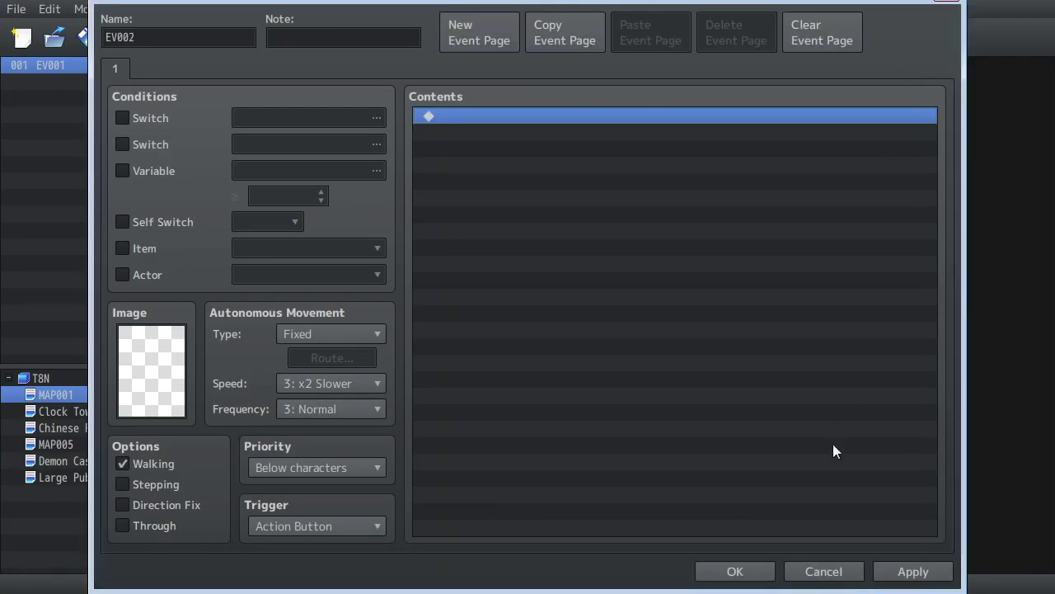
left_click(815, 570)
left_click(639, 37)
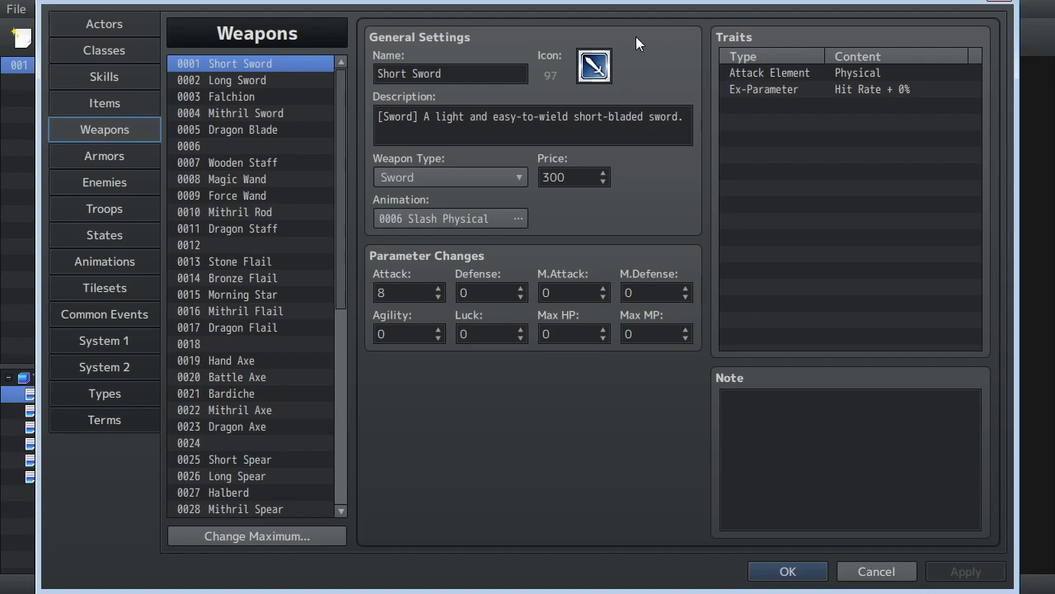
left_click(73, 264)
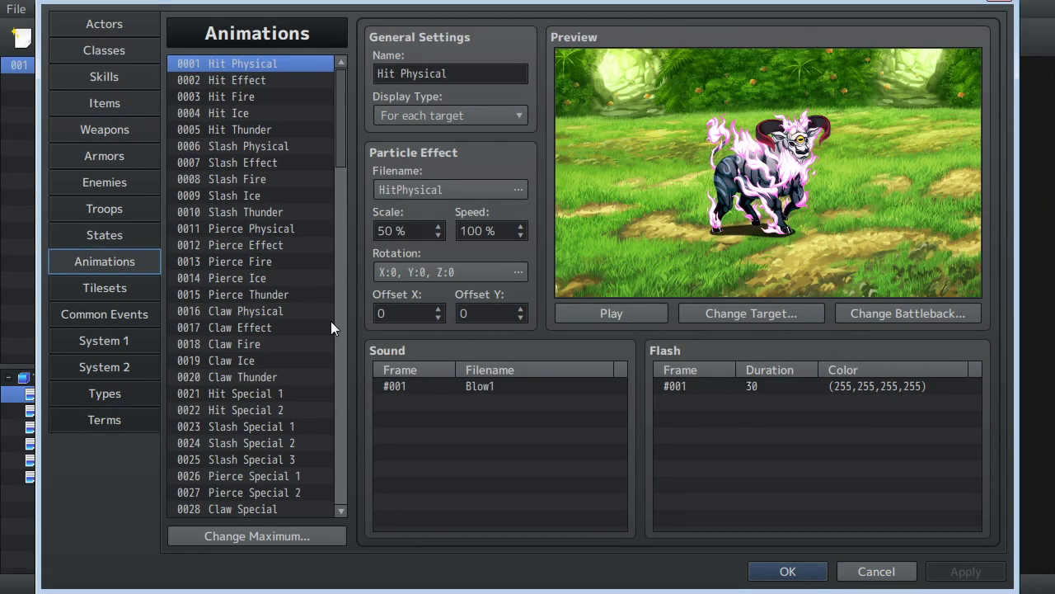
left_click(815, 460)
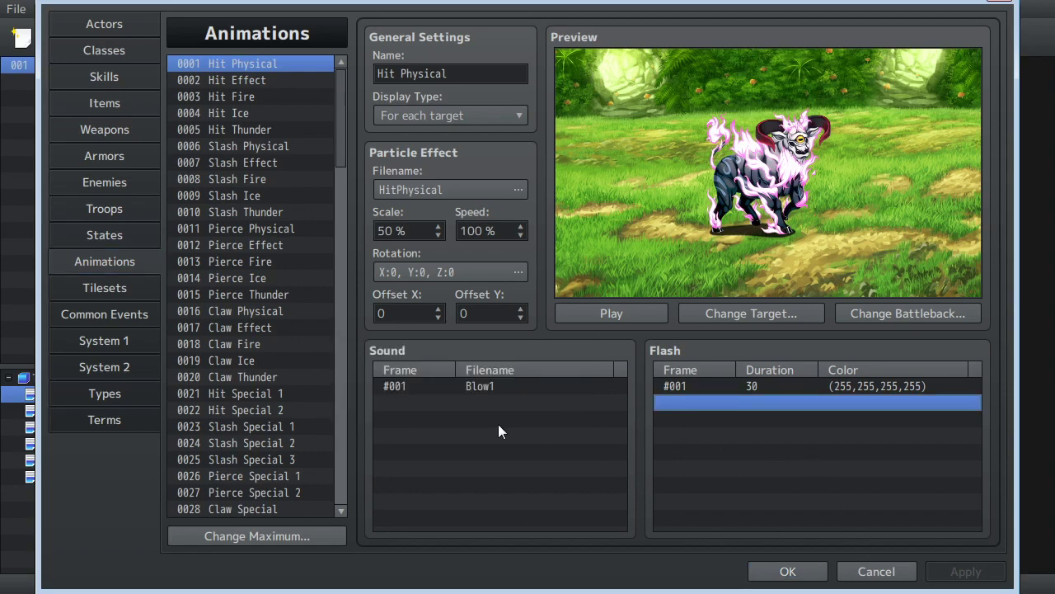
left_click(508, 418)
left_click(789, 438)
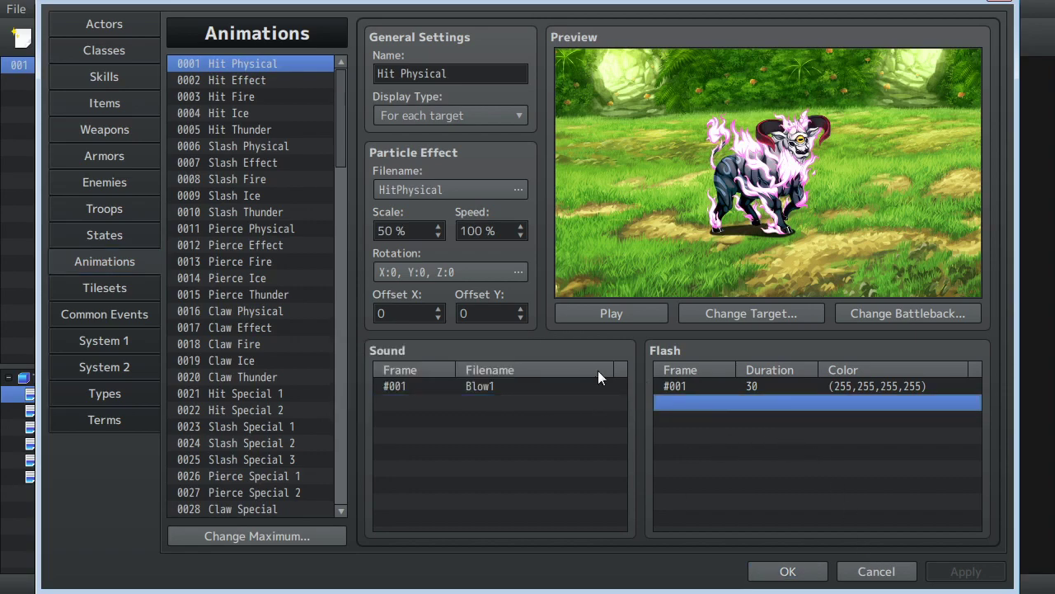
double_click(470, 265)
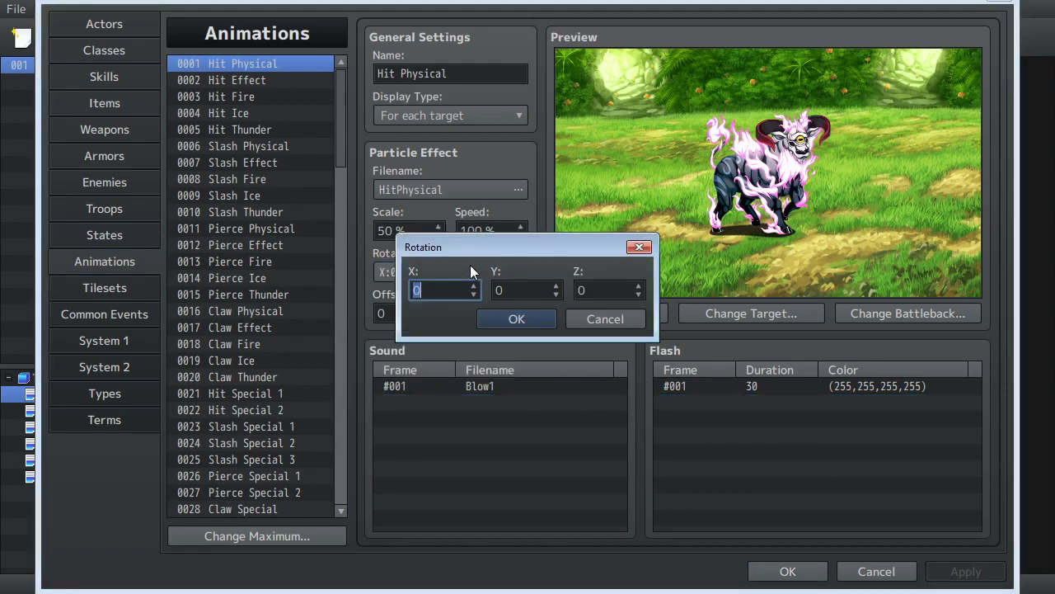
left_click(591, 318)
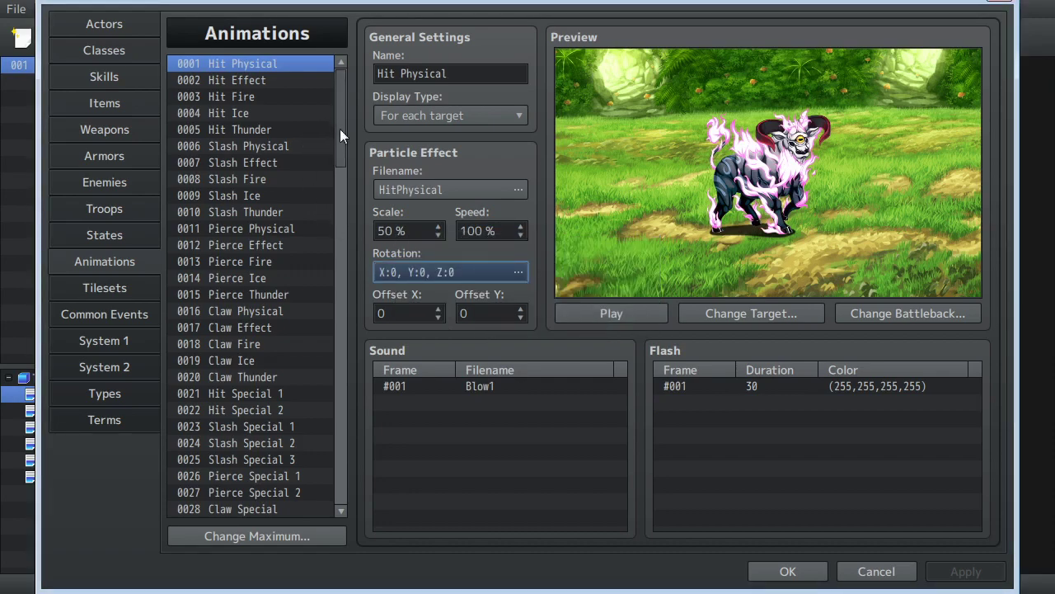
left_click_drag(340, 129, 338, 337)
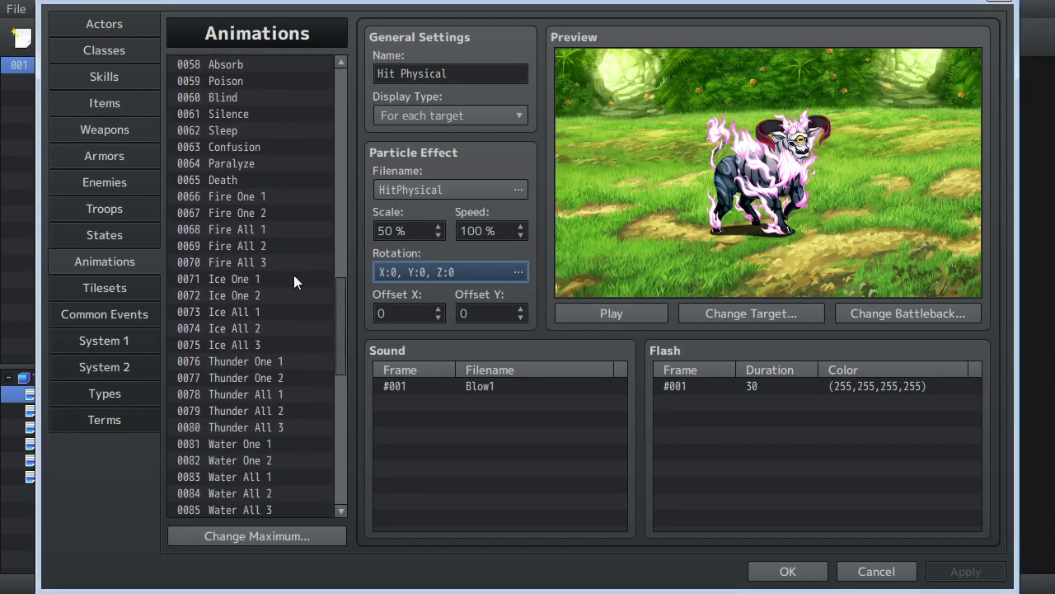
Preview Fire All 3, set its Z rotation to 60, preview again, then cancel the database.
left_click(277, 262)
left_click(567, 313)
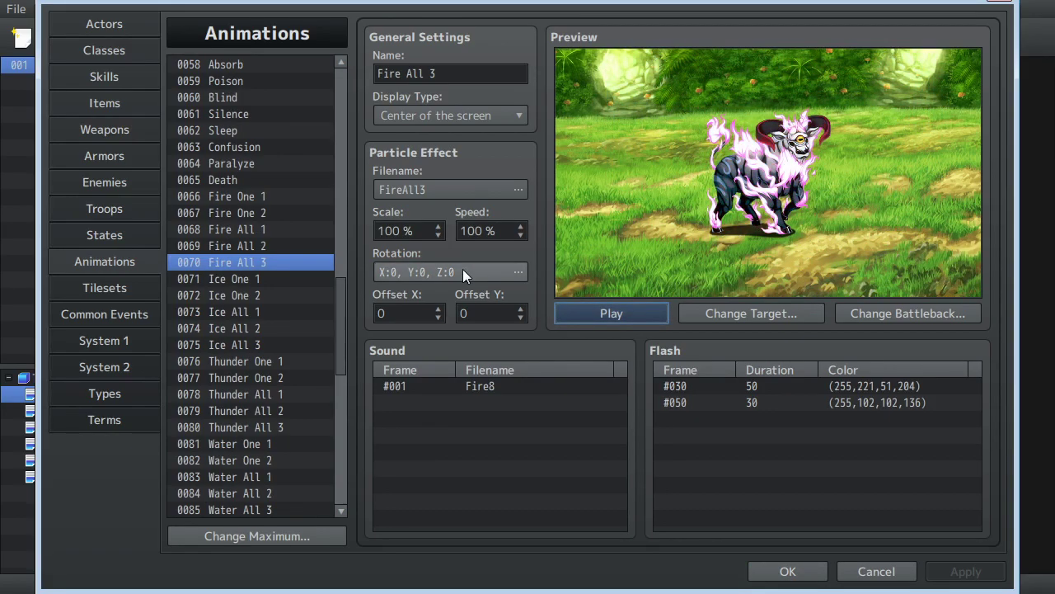
left_click(463, 271)
left_click(624, 291)
type("60")
key("Return")
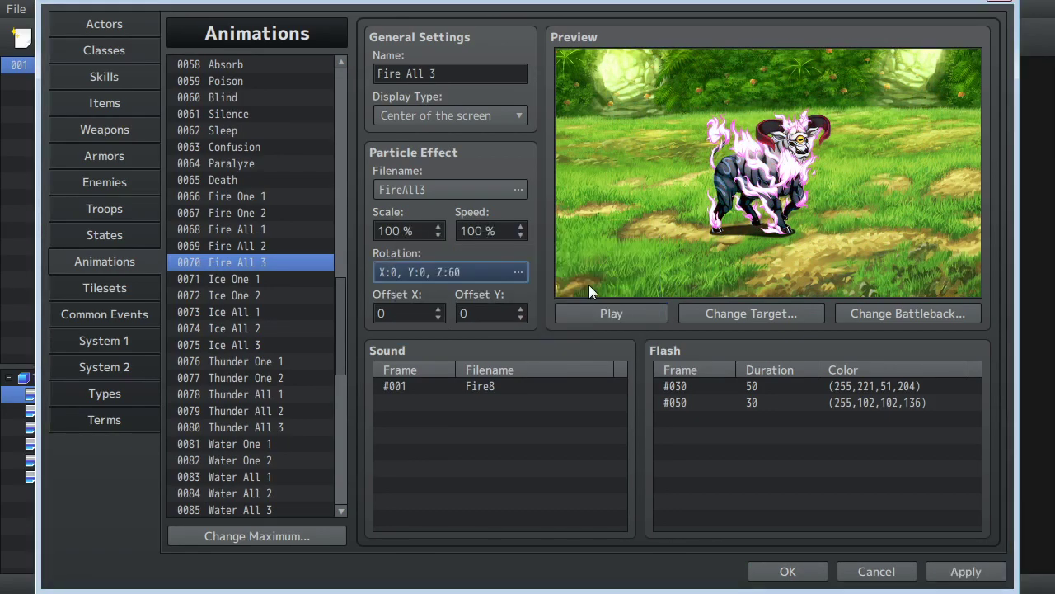
left_click(603, 314)
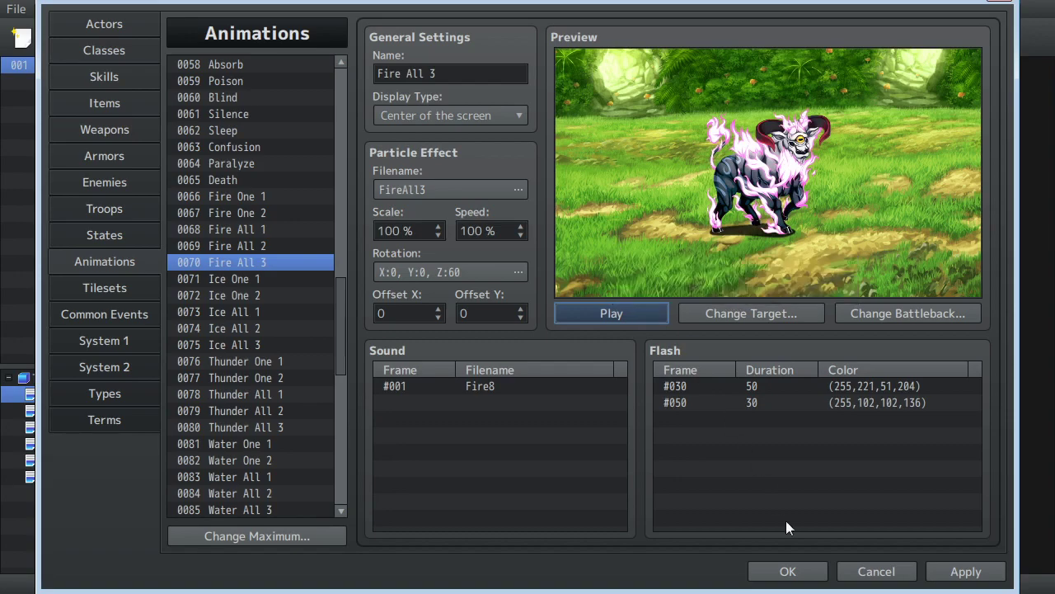
left_click(876, 571)
Discard the database changes and switch MAP001 to tile editing on Layer 1.
left_click(497, 317)
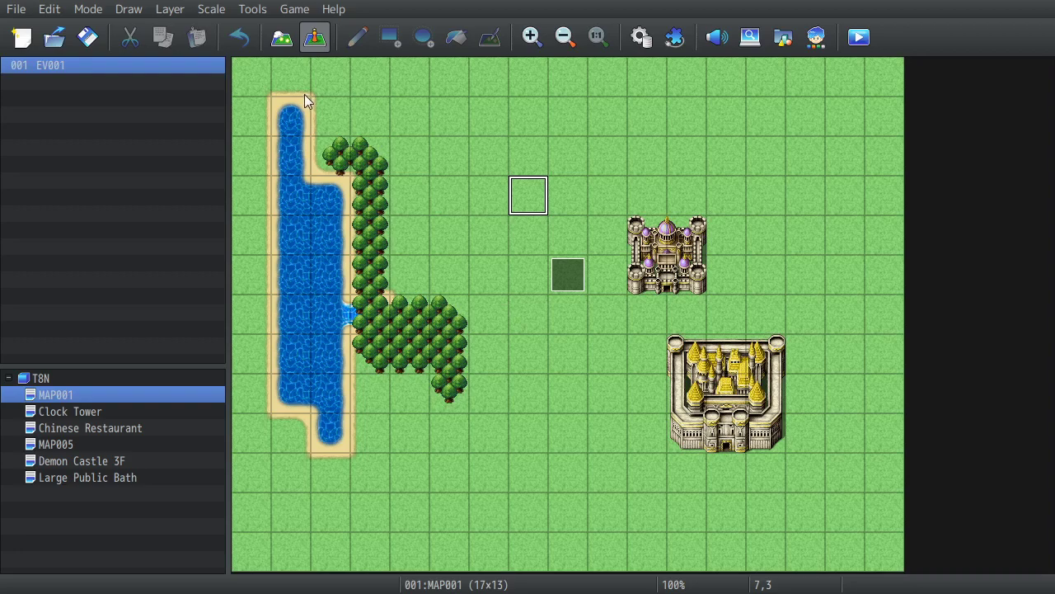
left_click(281, 37)
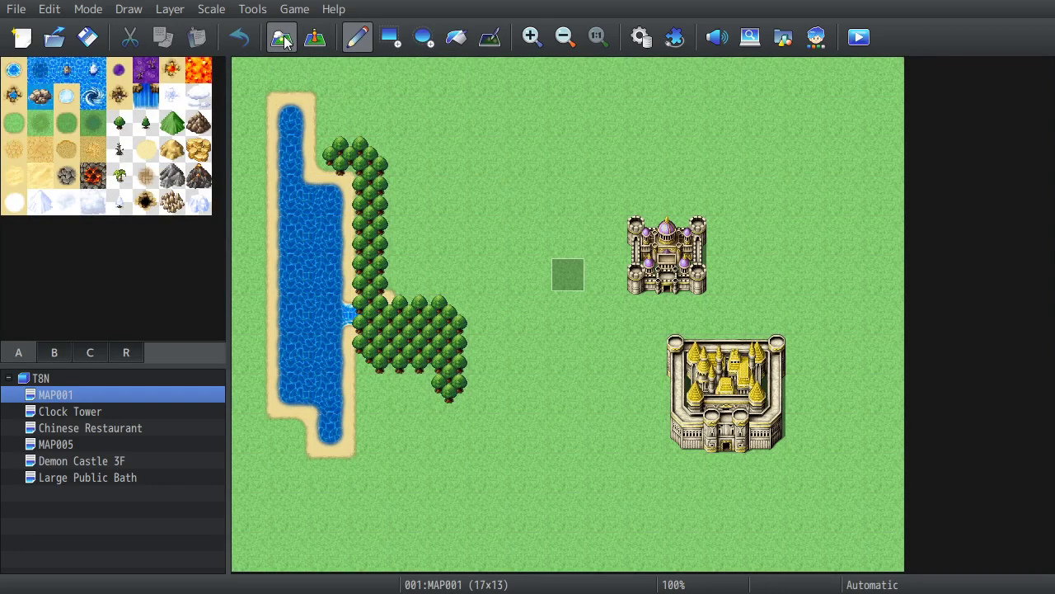
left_click(175, 10)
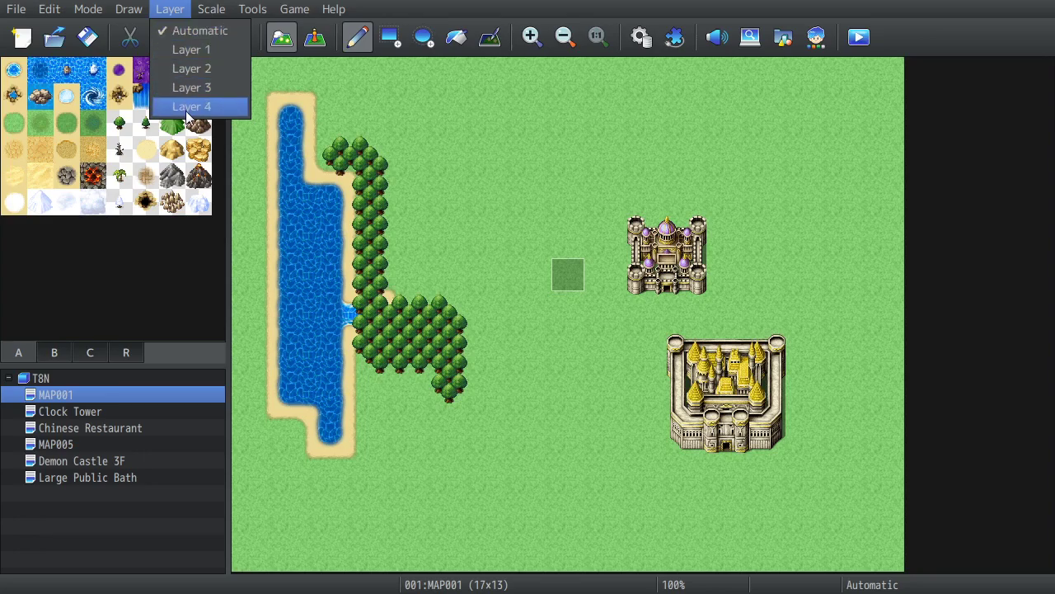
left_click(186, 53)
Switch the editing layer through Layers 2, 3, 4 and 1, then back to Automatic.
left_click(173, 10)
left_click(183, 67)
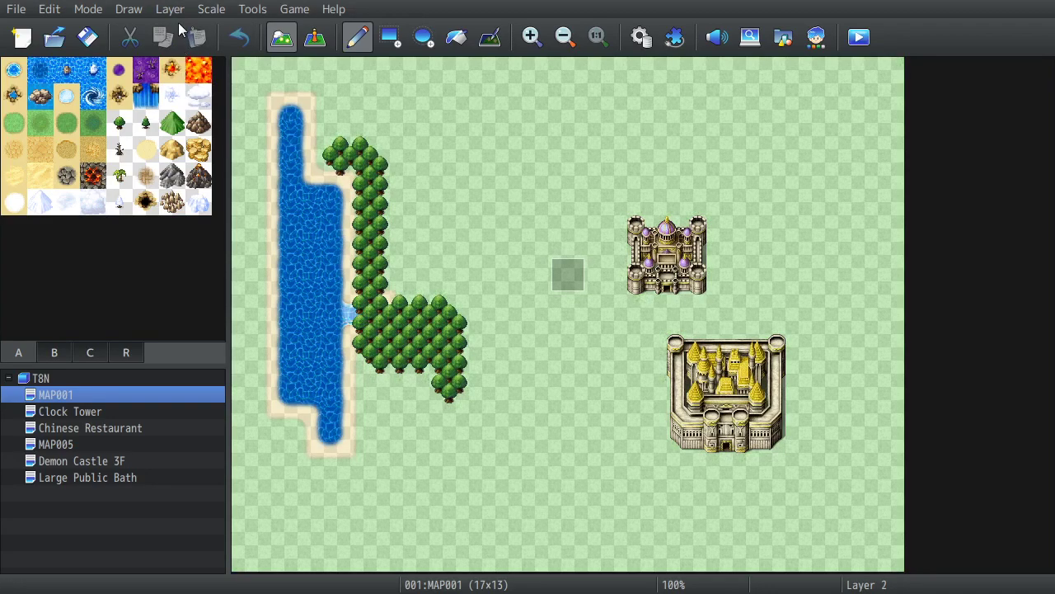
left_click(176, 12)
left_click(179, 87)
left_click(173, 10)
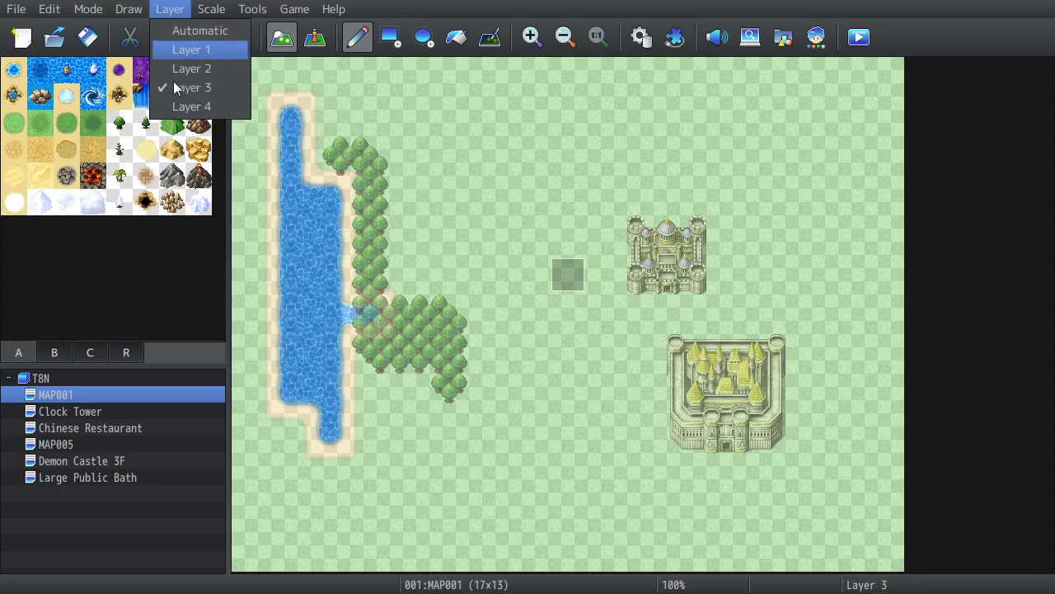
left_click(183, 106)
left_click(172, 10)
left_click(176, 49)
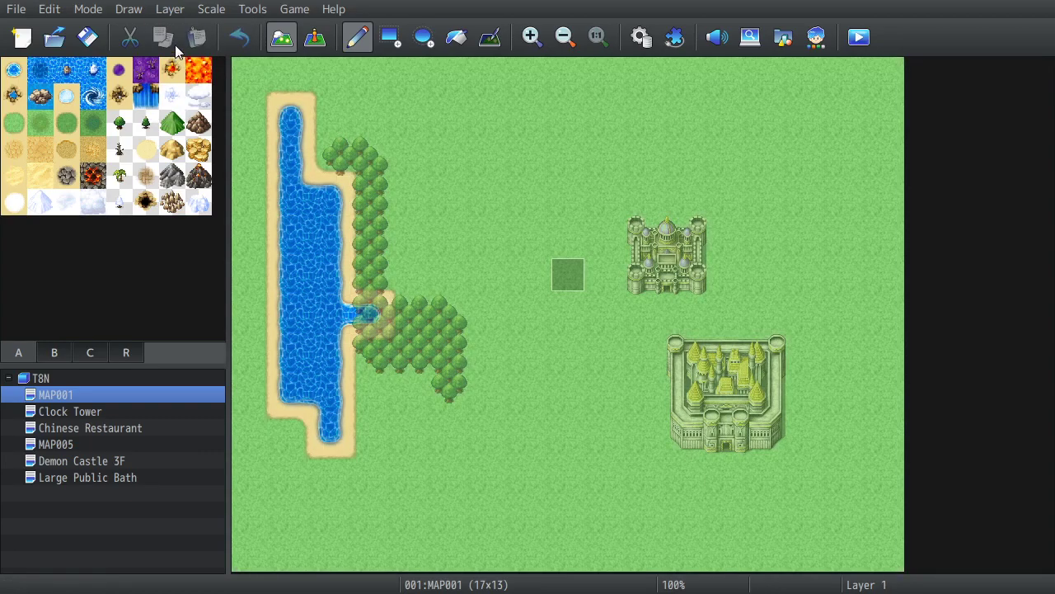
left_click(186, 11)
left_click(191, 30)
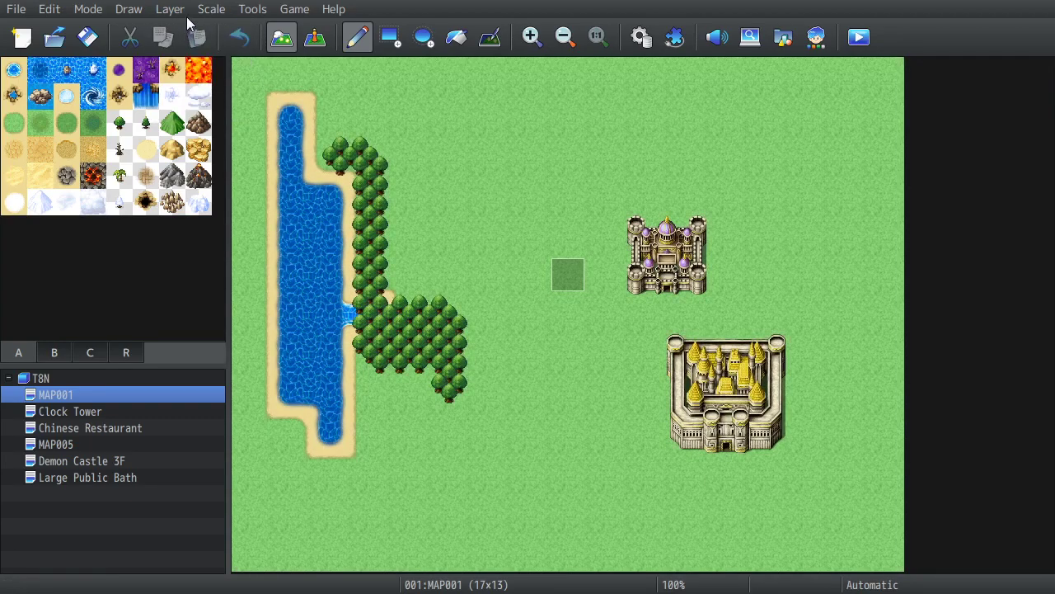
Open the character generator and shift the face part down, up, then back to Y+0.
left_click(817, 36)
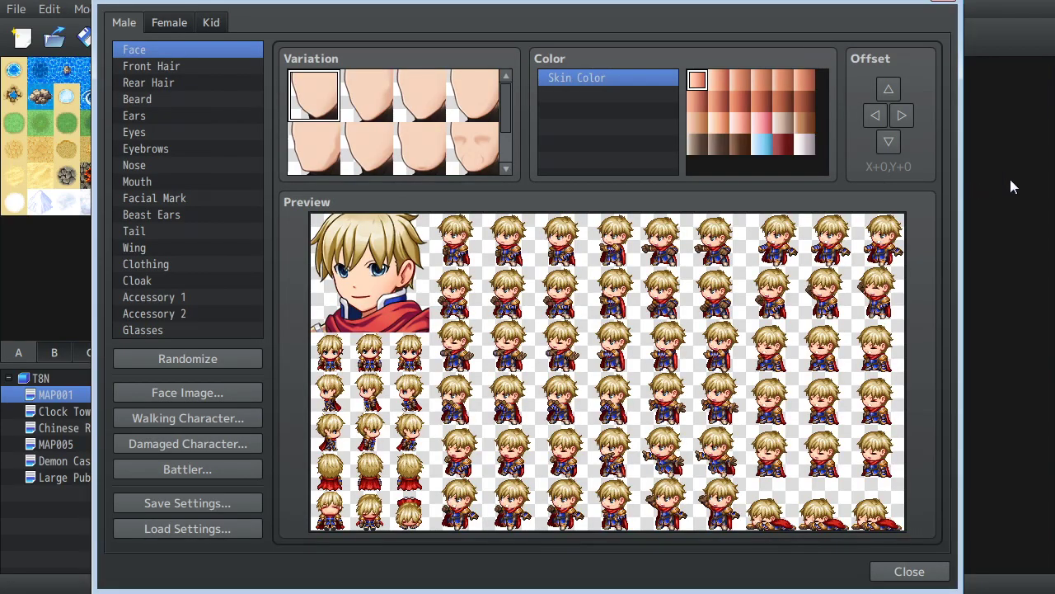
left_click(888, 143)
left_click(887, 143)
left_click(888, 142)
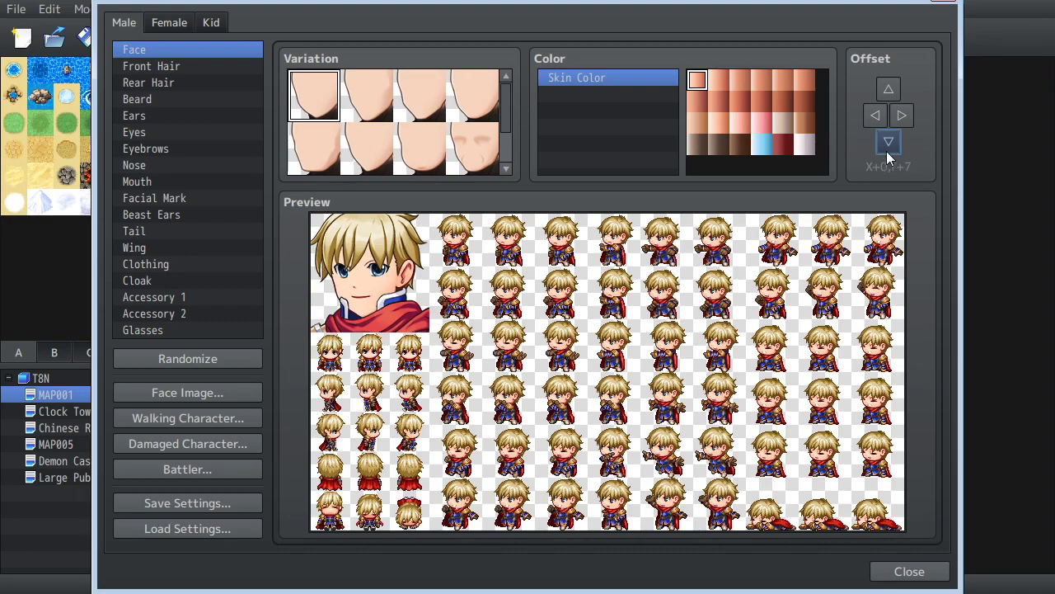
left_click(887, 97)
left_click(887, 97)
left_click(887, 96)
left_click(887, 96)
left_click(887, 96)
left_click(887, 97)
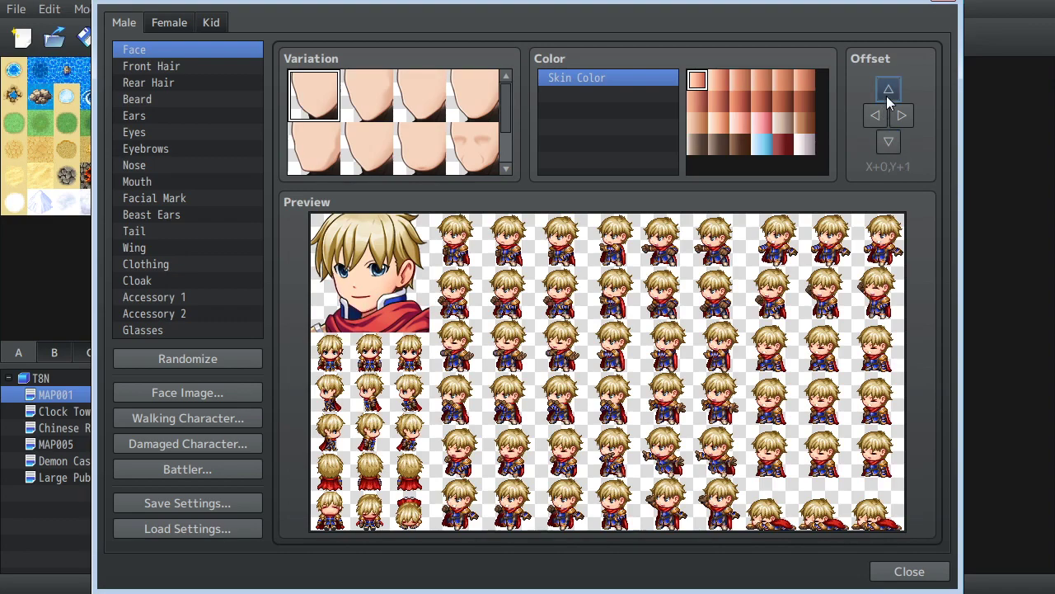
left_click(888, 92)
left_click(888, 92)
left_click(888, 92)
left_click(888, 92)
left_click(888, 93)
left_click(888, 93)
left_click(888, 93)
left_click(888, 92)
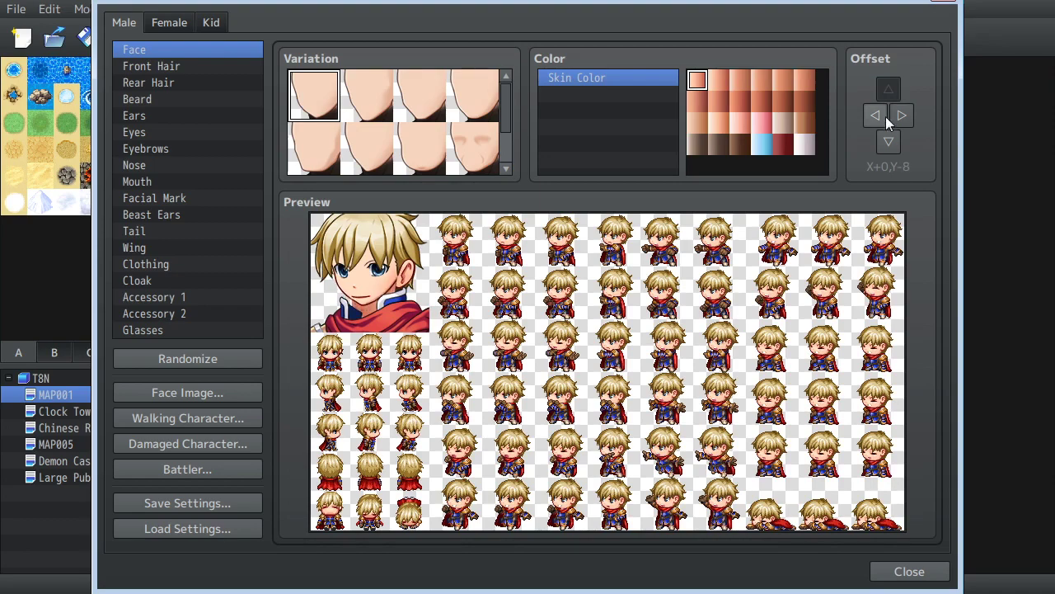
left_click(888, 137)
left_click(888, 137)
left_click(888, 137)
left_click(888, 138)
left_click(888, 137)
left_click(888, 138)
left_click(887, 138)
left_click(888, 138)
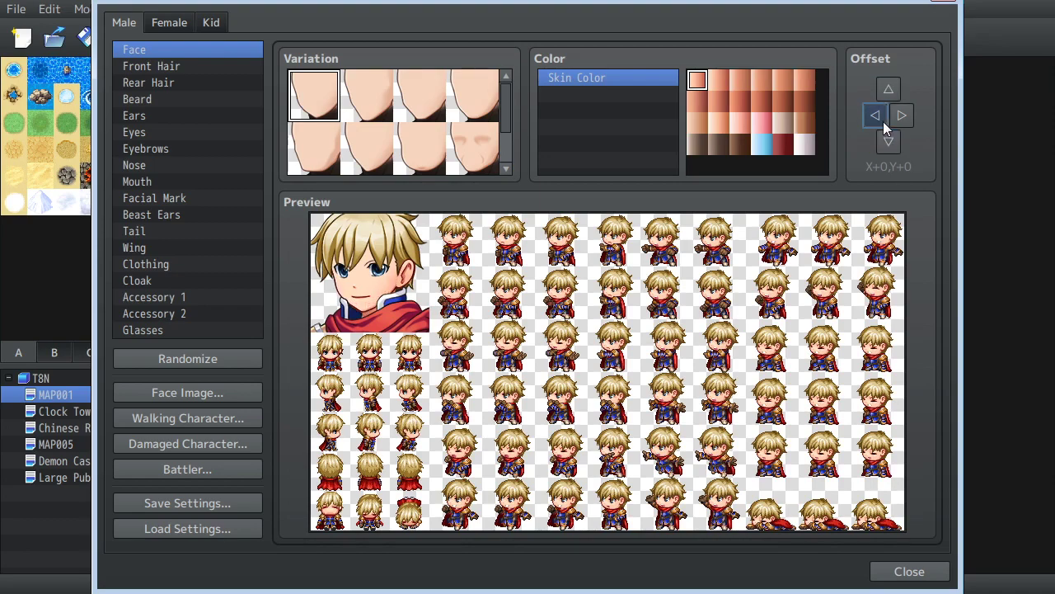
Shift the face part left, then back right to X+0.
left_click(874, 115)
left_click(875, 115)
left_click(875, 115)
left_click(875, 116)
left_click(875, 115)
left_click(875, 115)
left_click(874, 116)
left_click(903, 116)
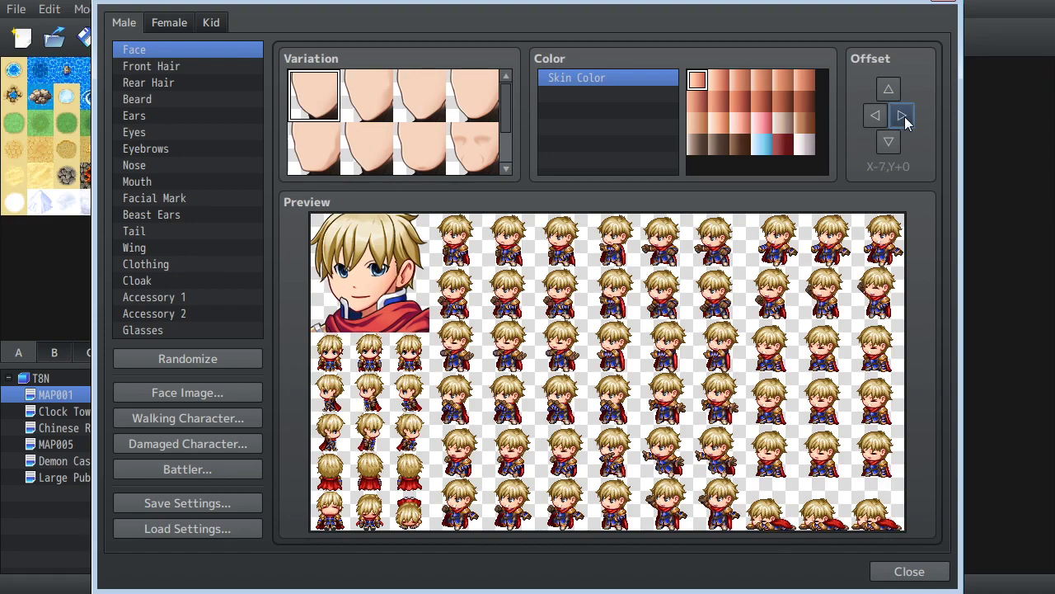
left_click(903, 116)
left_click(902, 117)
left_click(903, 117)
left_click(903, 116)
left_click(903, 116)
left_click(903, 116)
left_click(903, 116)
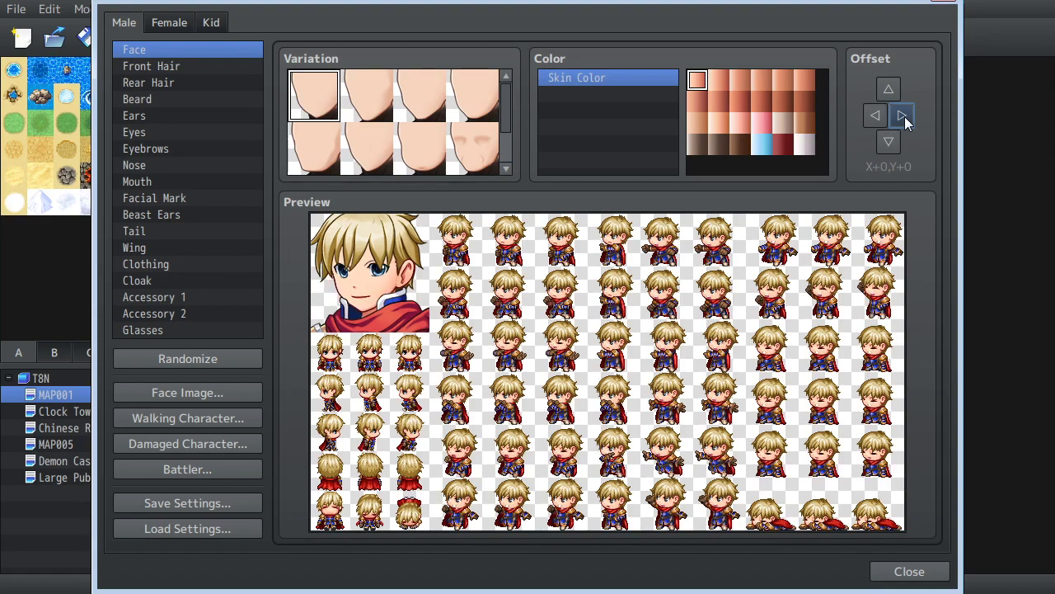
Browse the Front Hair, Rear Hair, Beard, Ears, Eyes, Eyebrows, Nose, Mouth and Facial Mark parts.
left_click(149, 66)
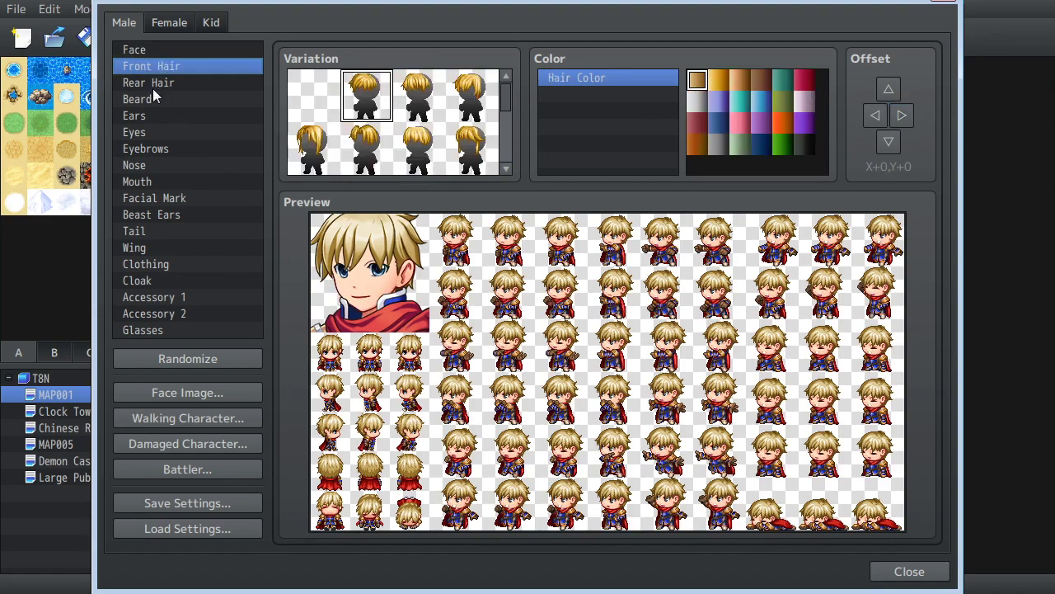
left_click(153, 85)
left_click(157, 100)
left_click(160, 116)
left_click(163, 132)
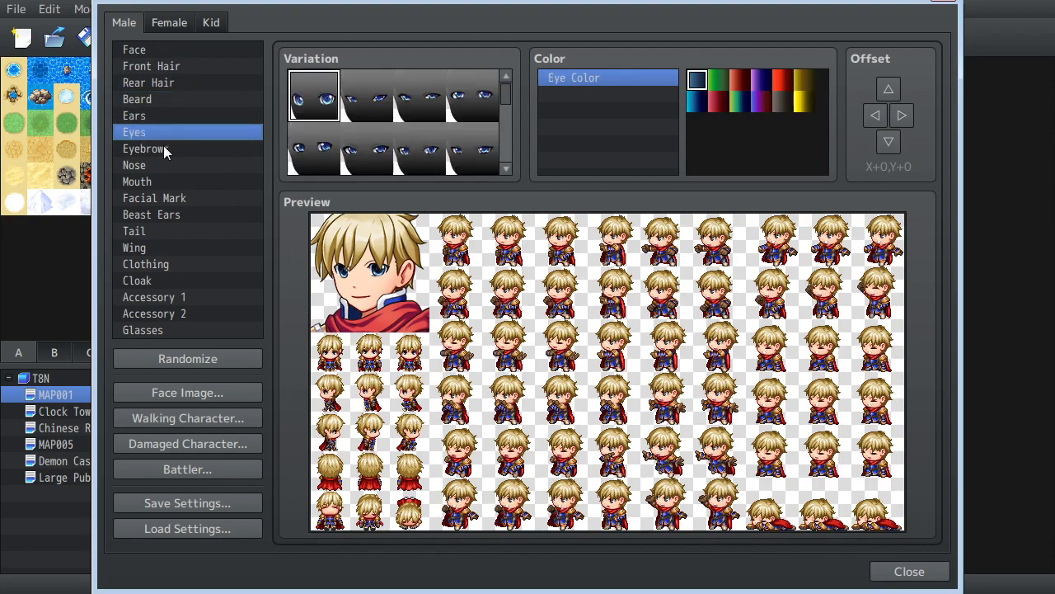
left_click(162, 149)
left_click(161, 166)
left_click(159, 182)
left_click(157, 198)
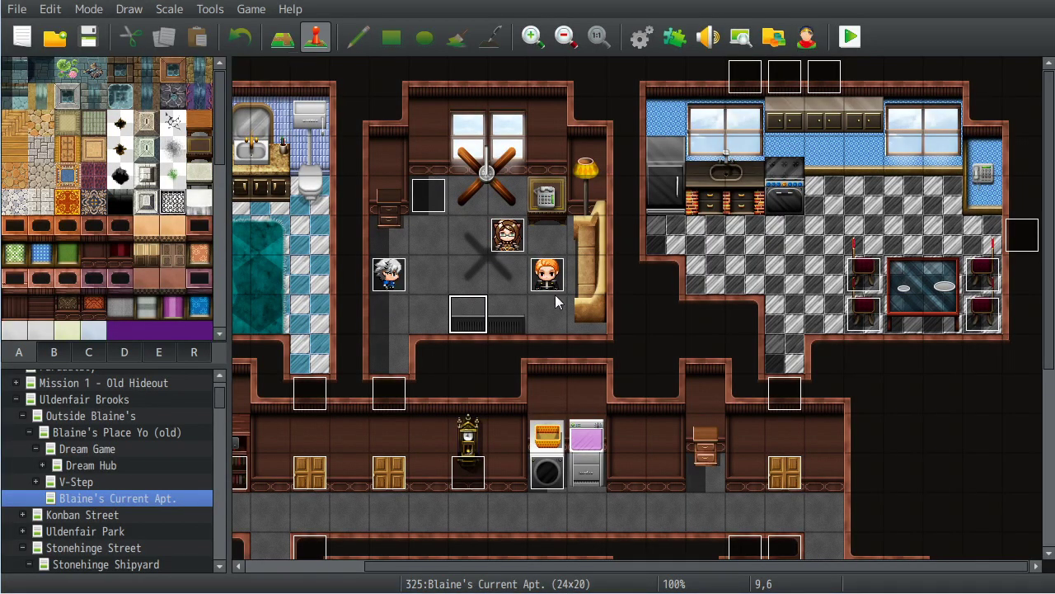
Open MV's character generator and browse parts from Rear Hair to Accessory 2, then Face.
left_click(813, 43)
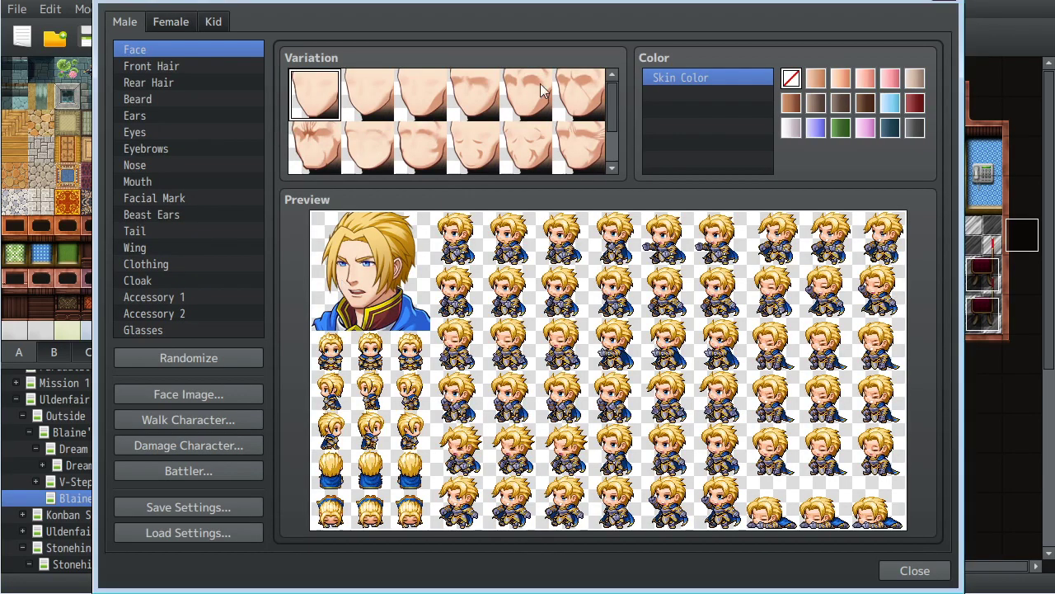
left_click(202, 84)
left_click_drag(172, 132, 187, 313)
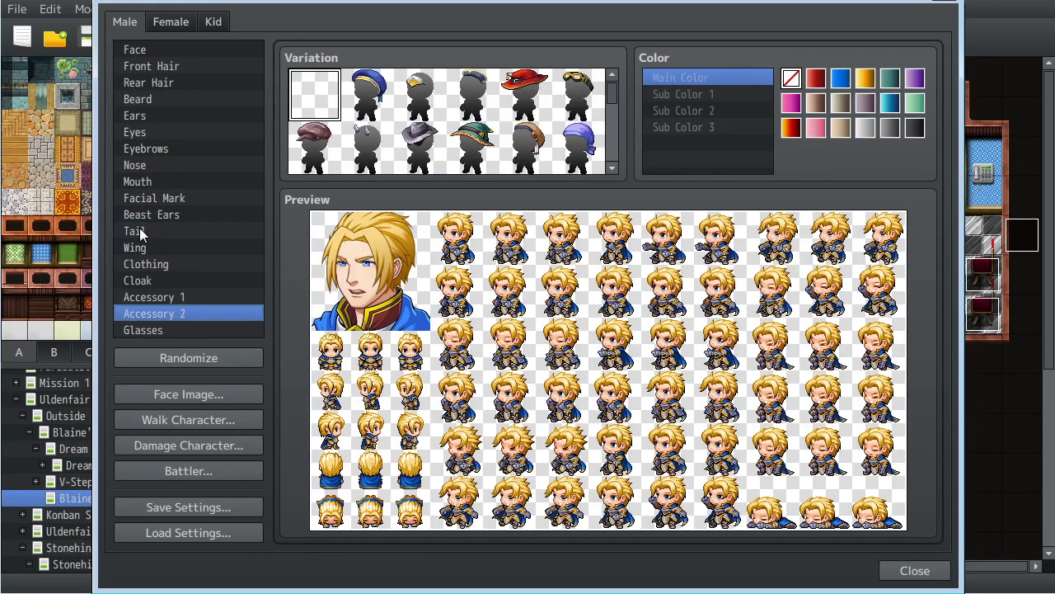
left_click(163, 48)
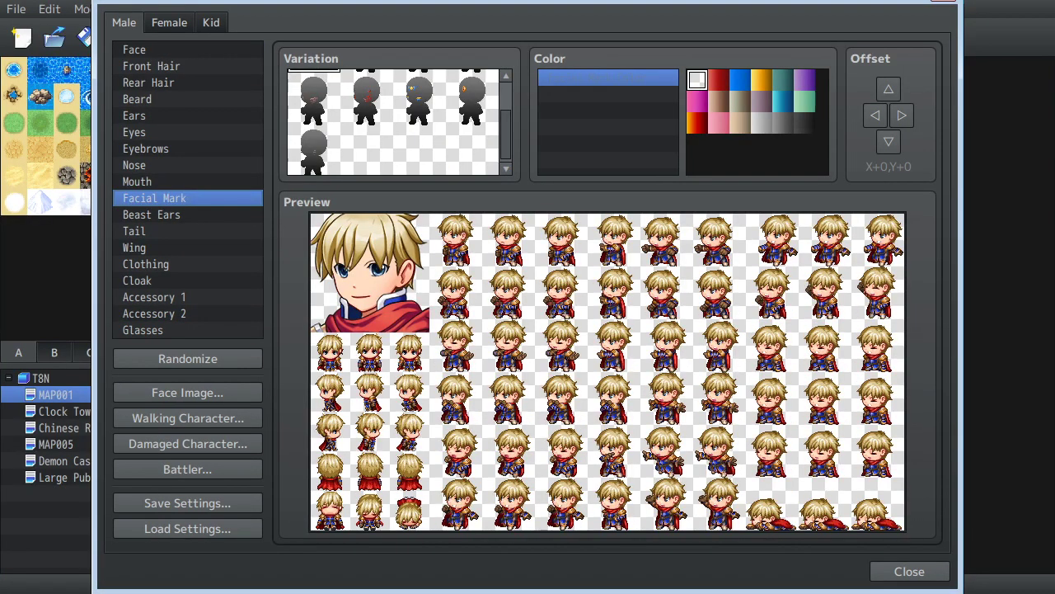
left_click(149, 133)
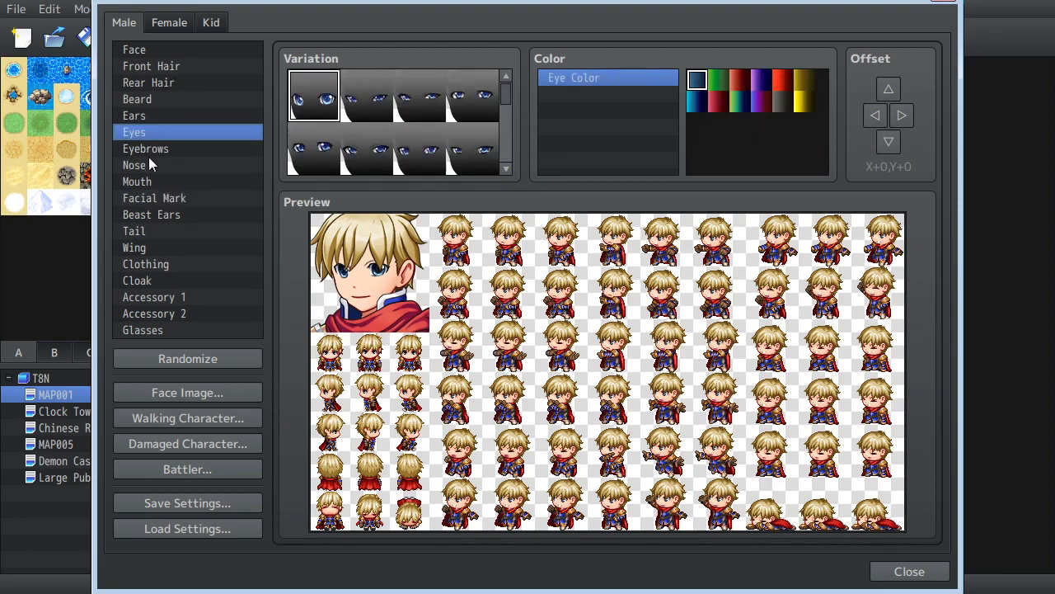
left_click(149, 162)
left_click(153, 200)
left_click(148, 162)
left_click(156, 133)
left_click(889, 572)
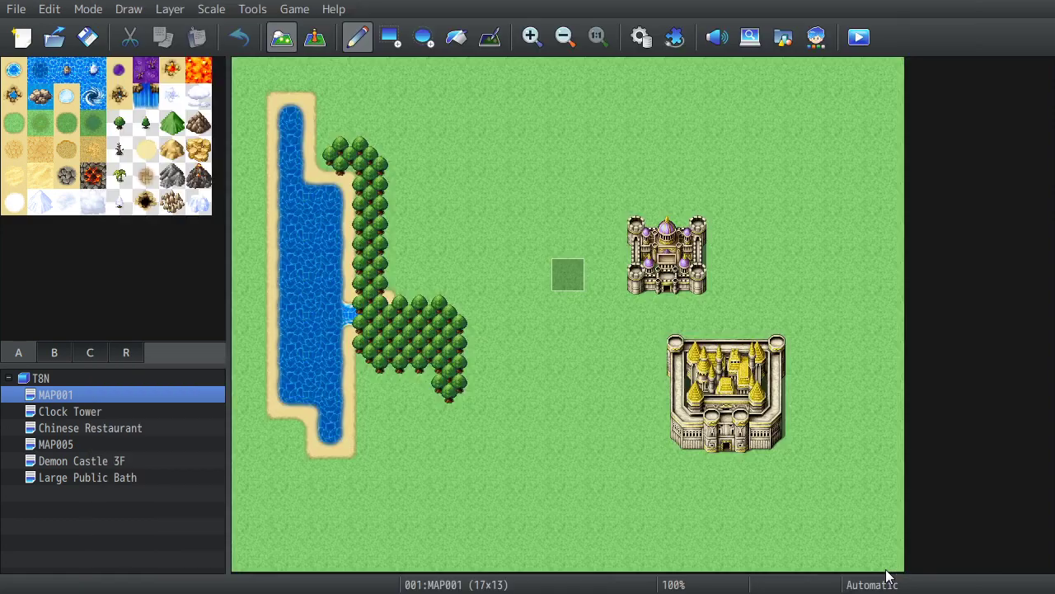
Open the MZ database and browse its Actors, Classes and Skills tabs, selecting the first eight entries.
left_click(641, 37)
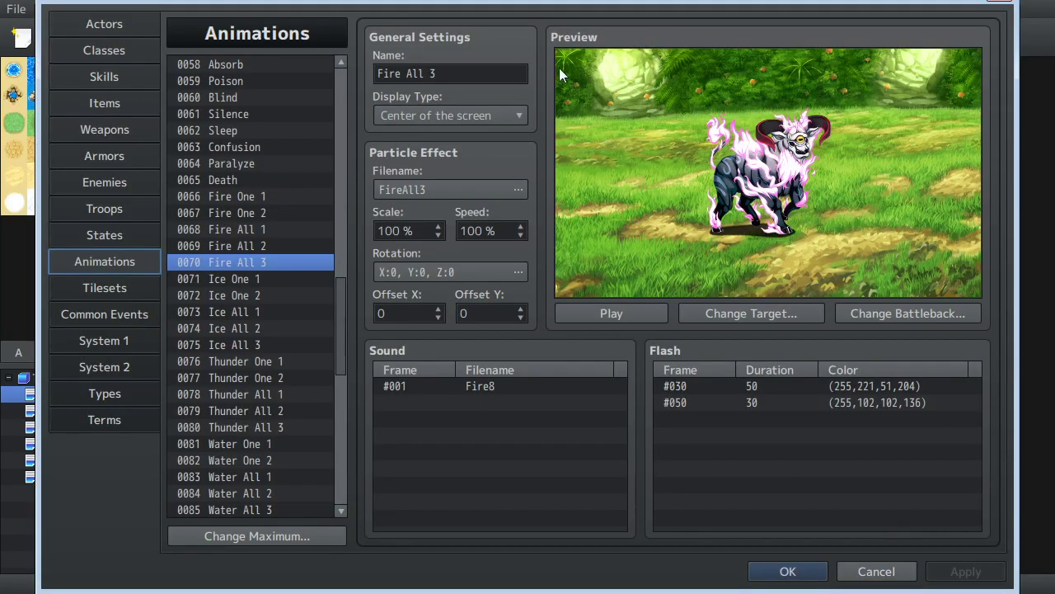
left_click(87, 25)
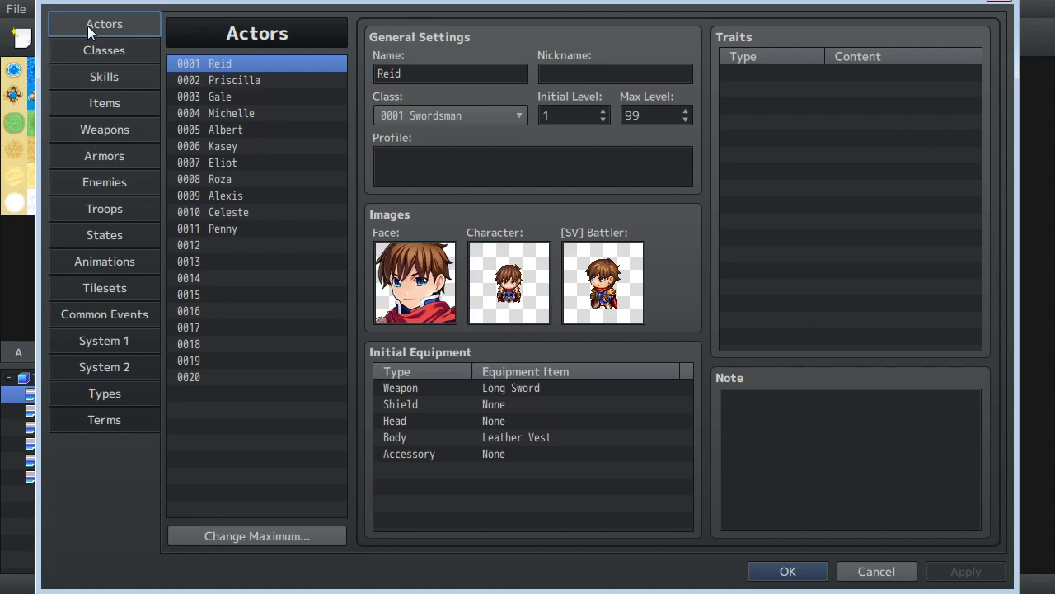
left_click(201, 178, "shift")
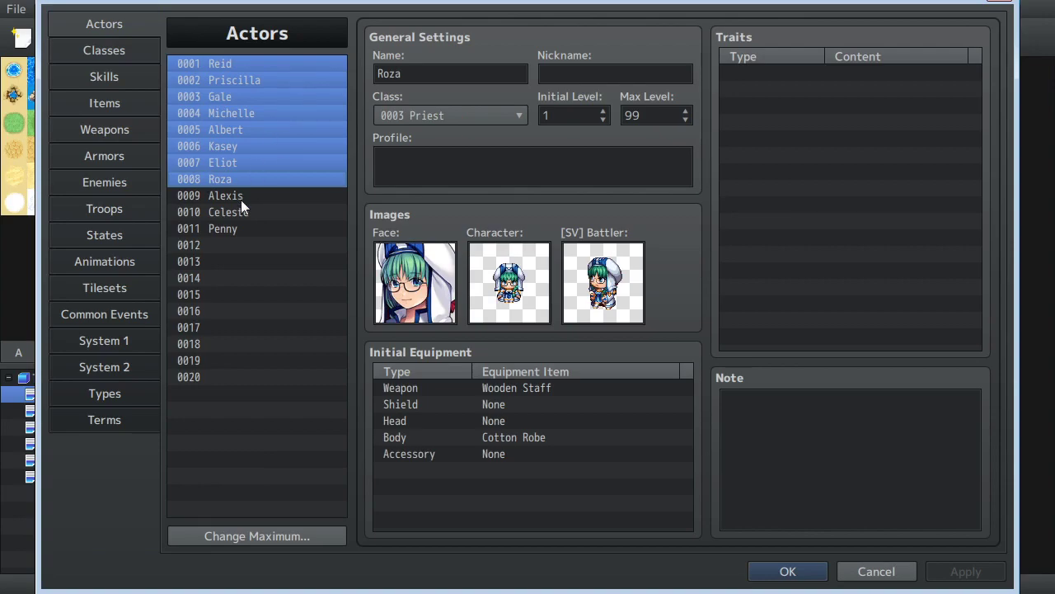
left_click(92, 52)
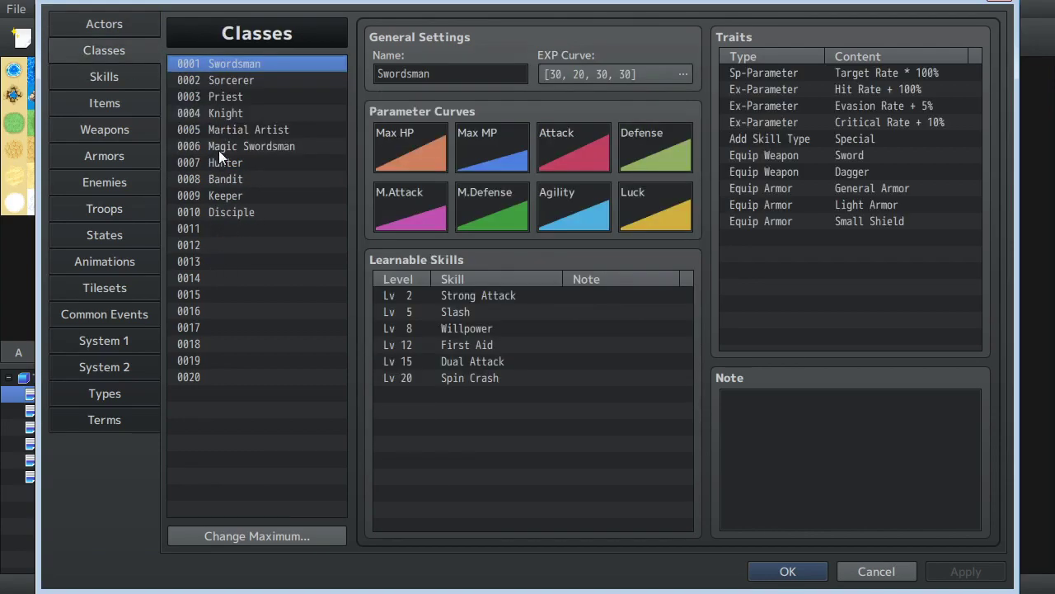
left_click(216, 178, "shift")
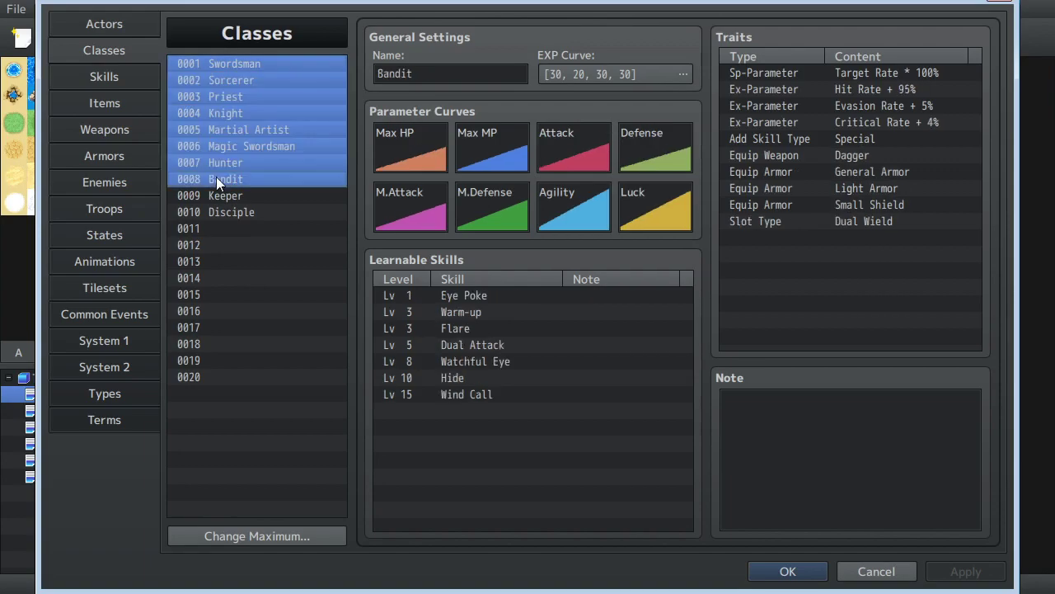
left_click(122, 77)
mouse_move(334, 85)
left_mouse_down()
mouse_move(348, 483)
mouse_move(327, 140)
mouse_move(343, 85)
left_mouse_up()
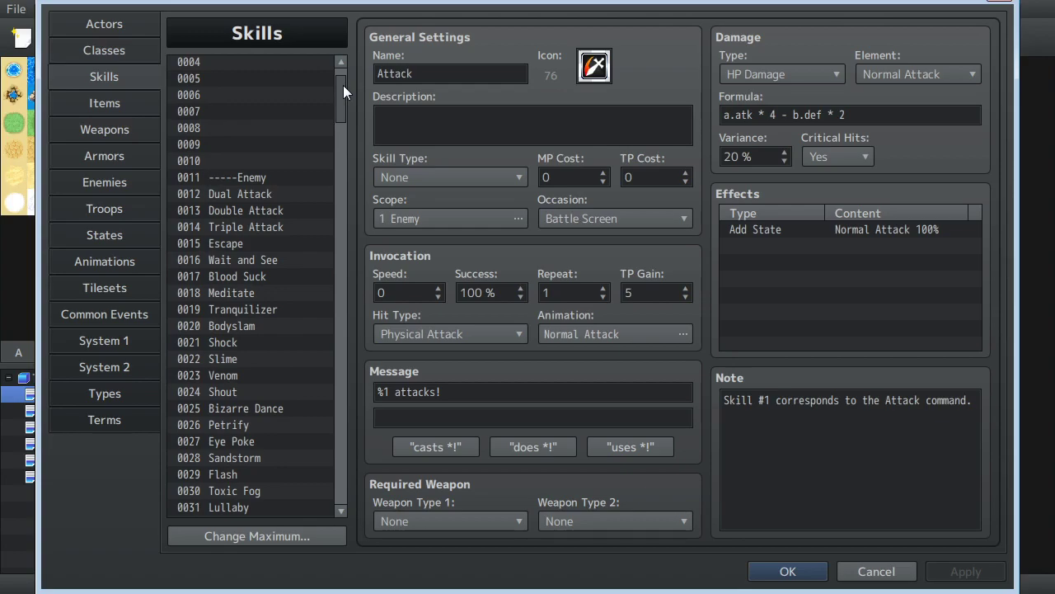
left_click_drag(343, 85, 345, 150)
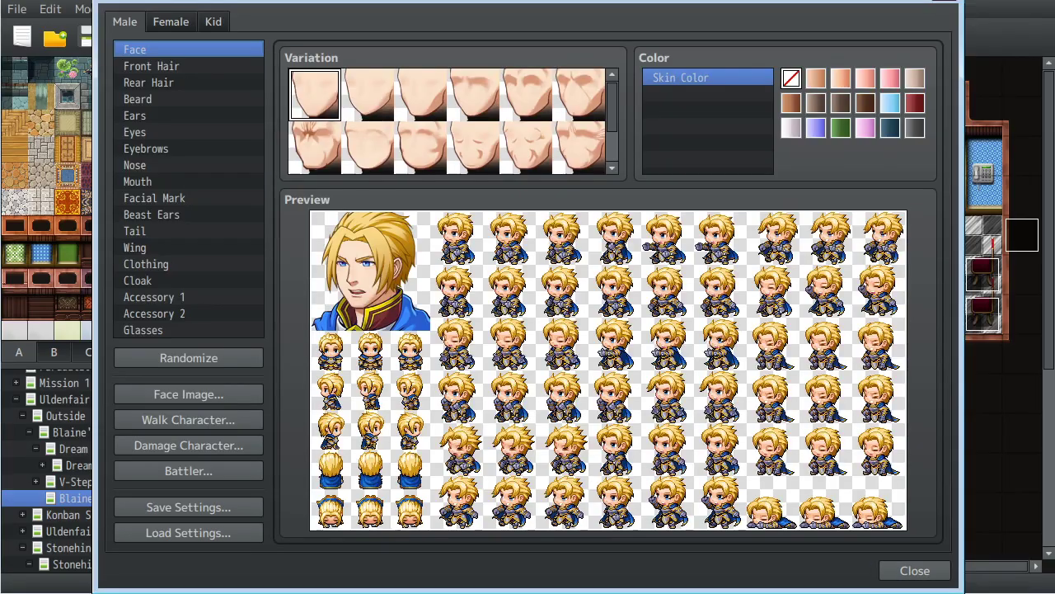
Close the MV character generator, browse the database's Classes, Items and Skills, then cancel it.
left_click(915, 570)
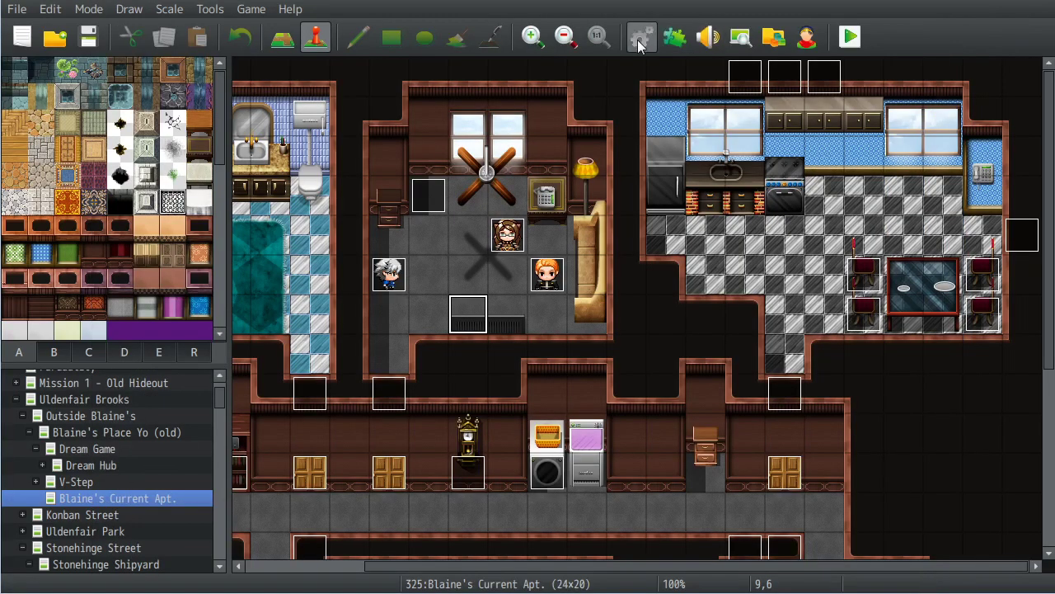
left_click(640, 41)
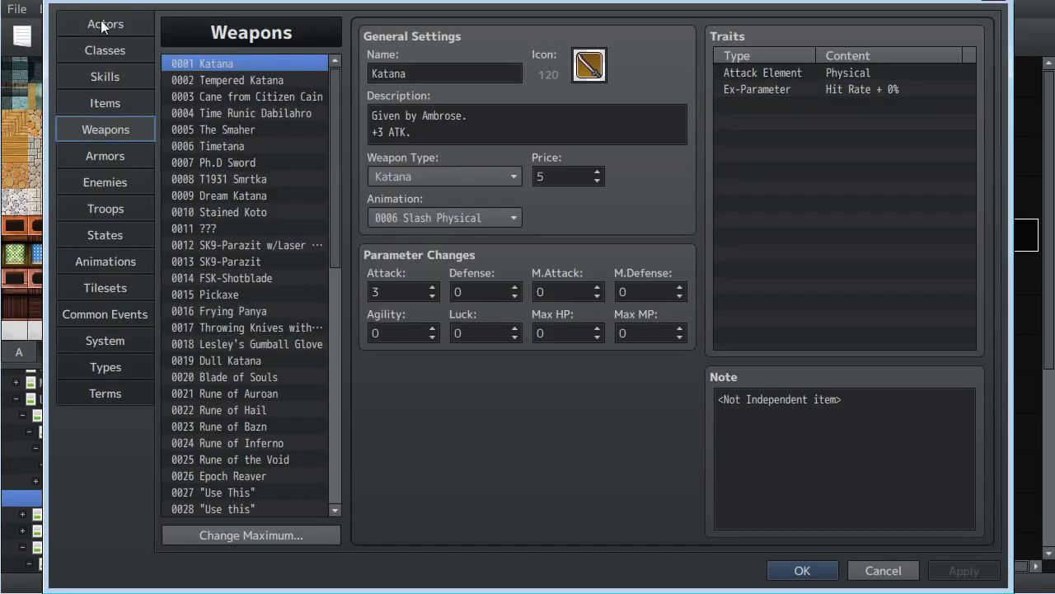
left_click(106, 45)
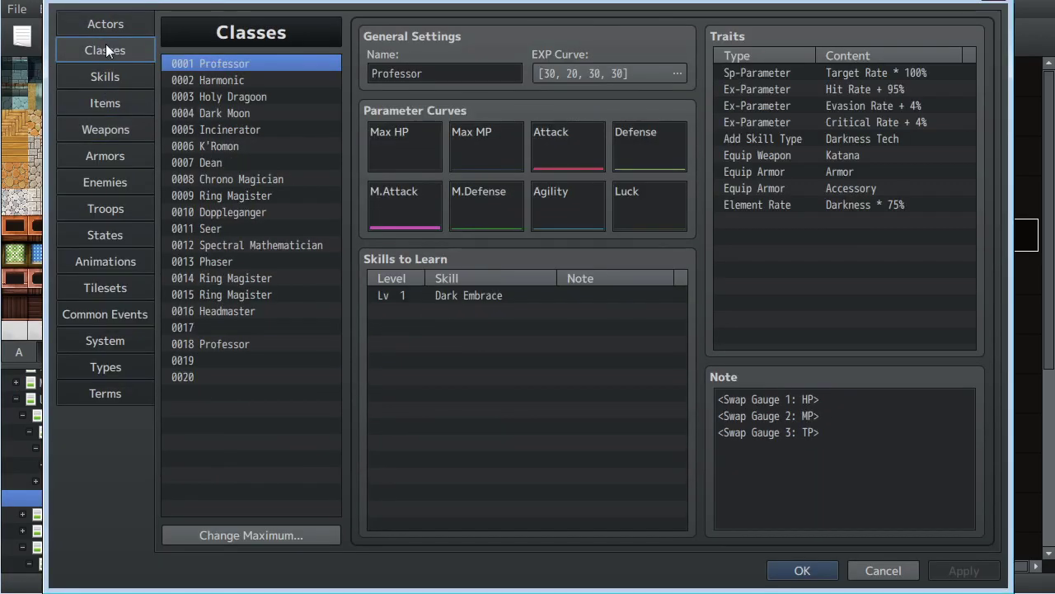
left_click(103, 79)
left_click(106, 104)
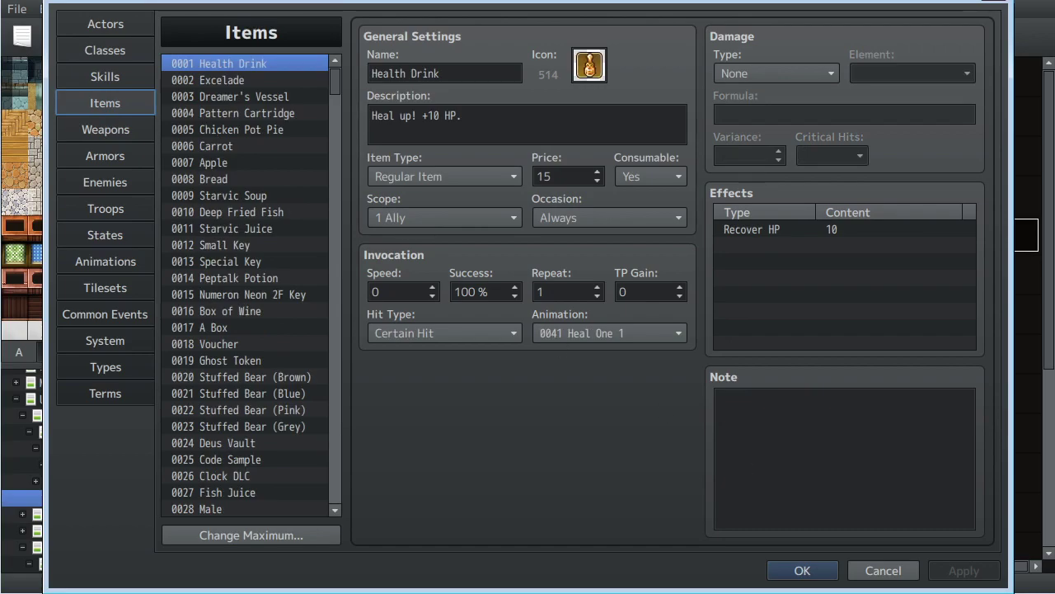
left_click(106, 75)
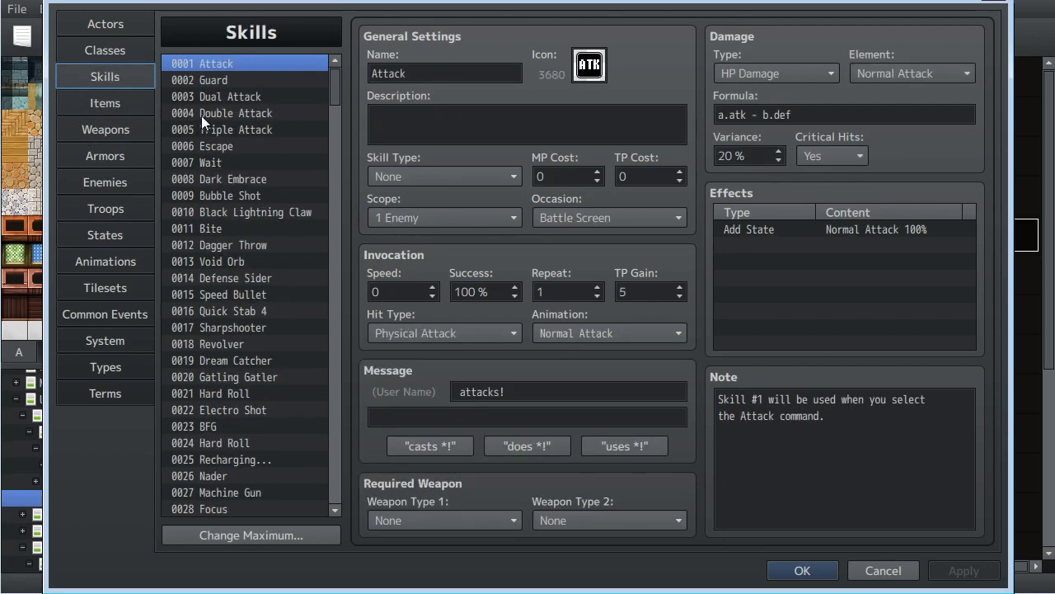
left_click(880, 569)
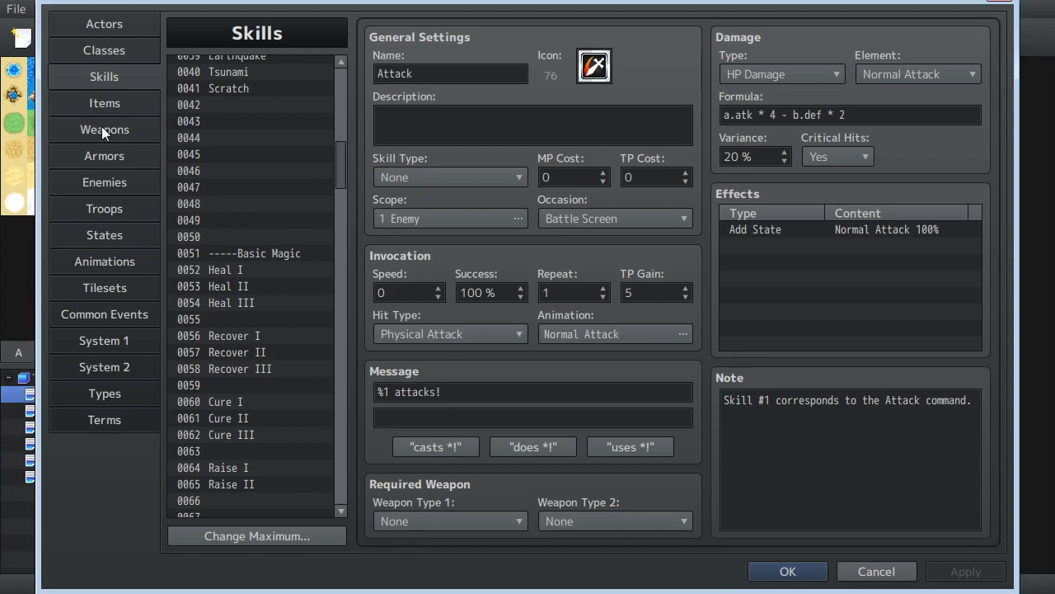
left_click_drag(346, 164, 348, 393)
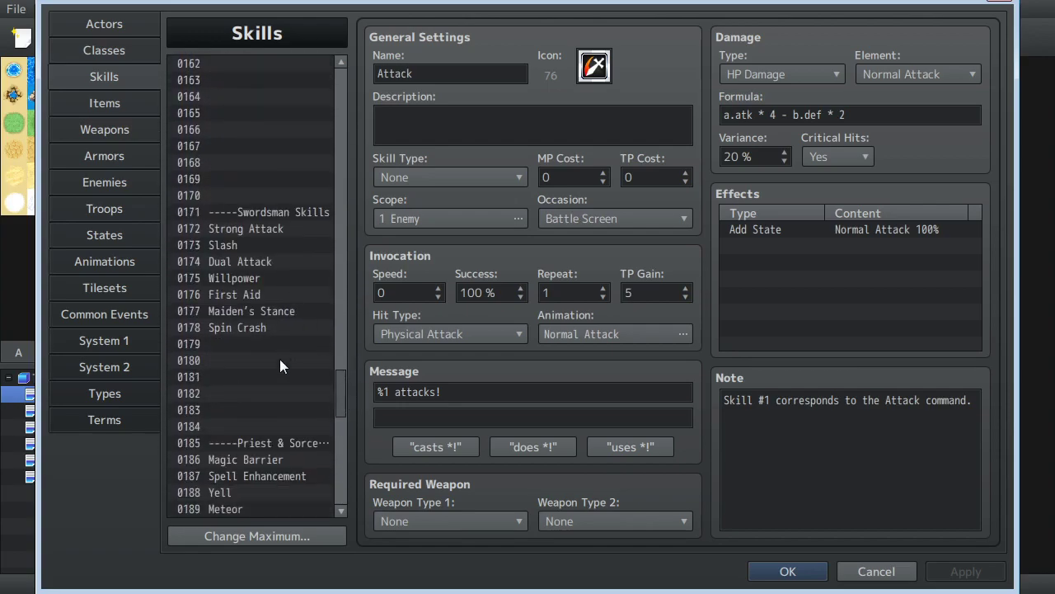
scroll(278, 244, "down", 1)
scroll(230, 437, "down", 13)
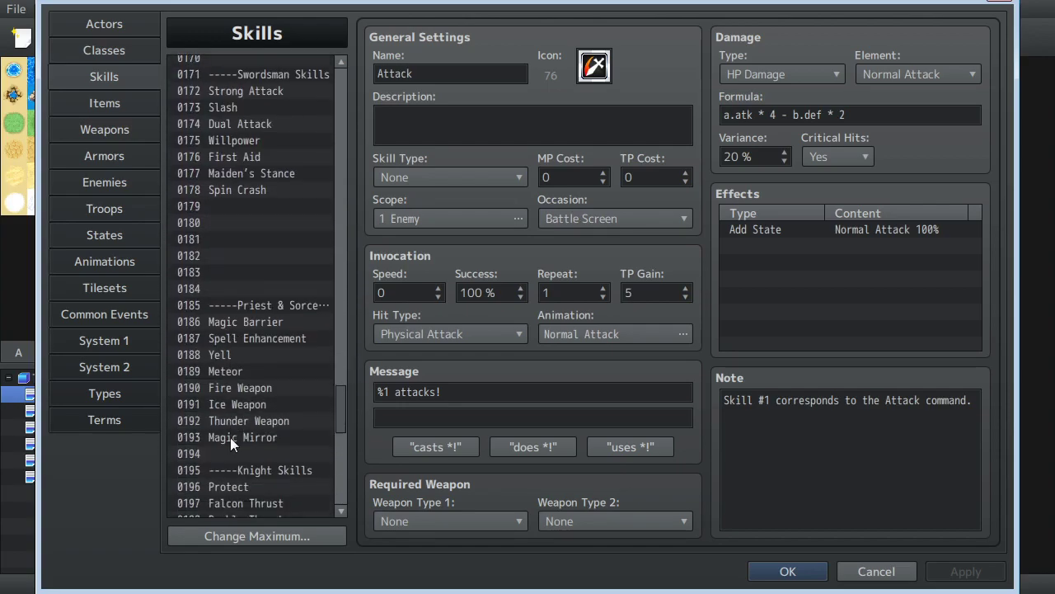
scroll(230, 437, "up", 2)
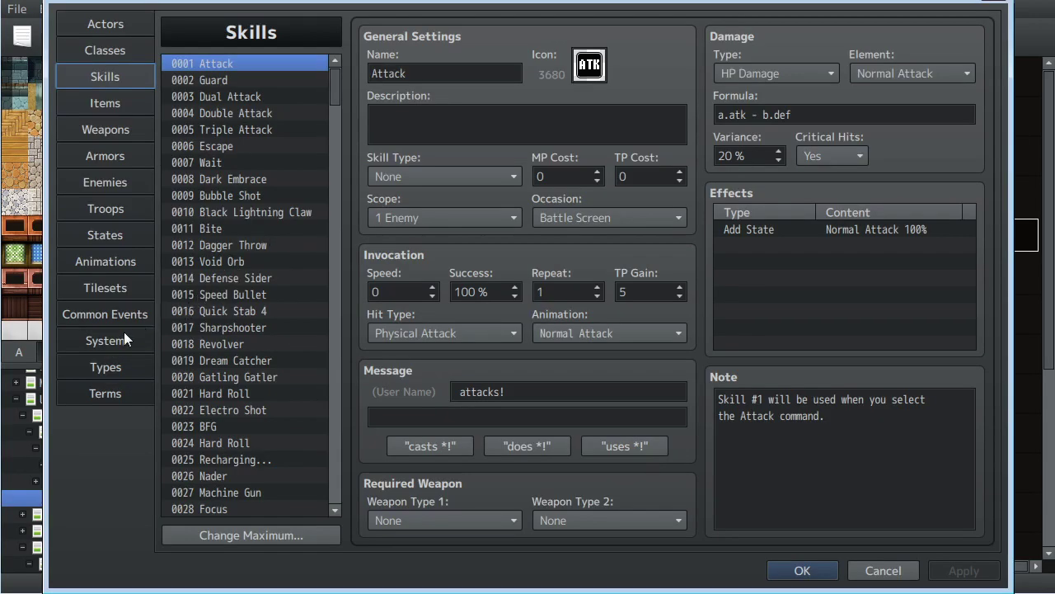
left_click(118, 336)
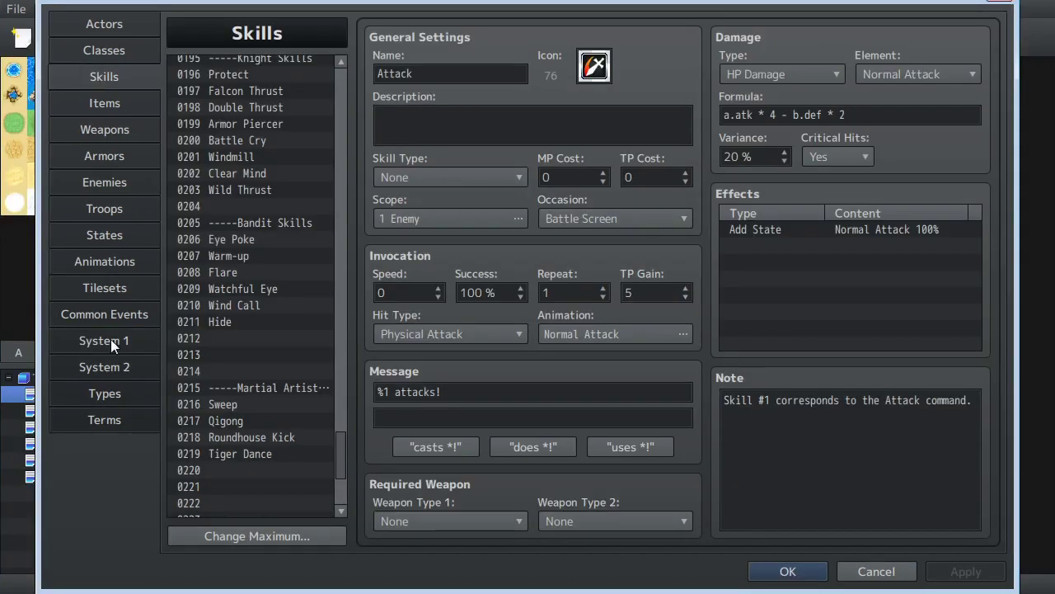
left_click(111, 339)
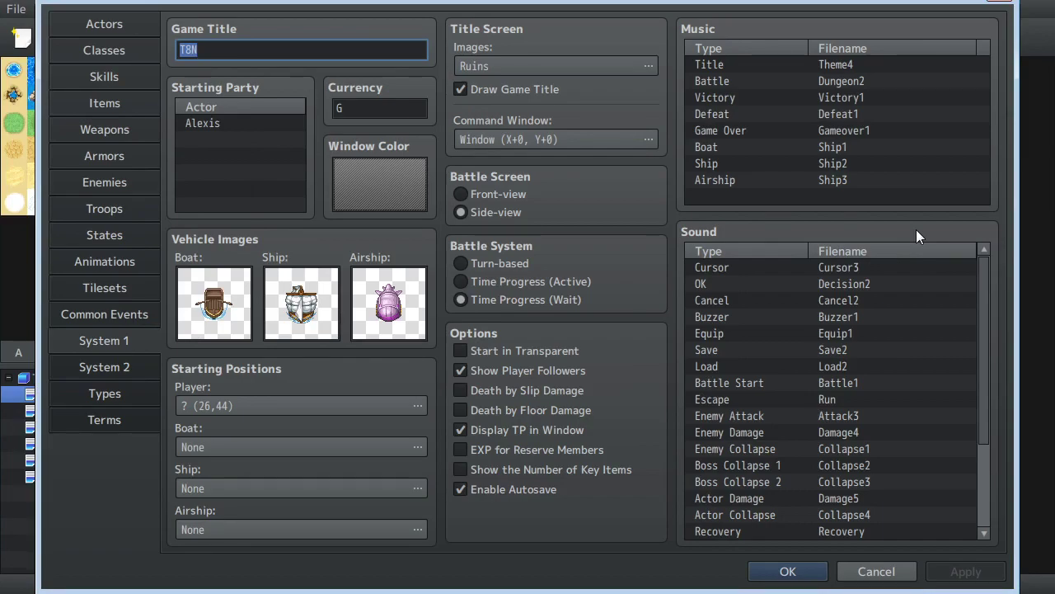
Switch Battle Screen to Front-view and back to Side-view, then move to System 2.
left_click(460, 193)
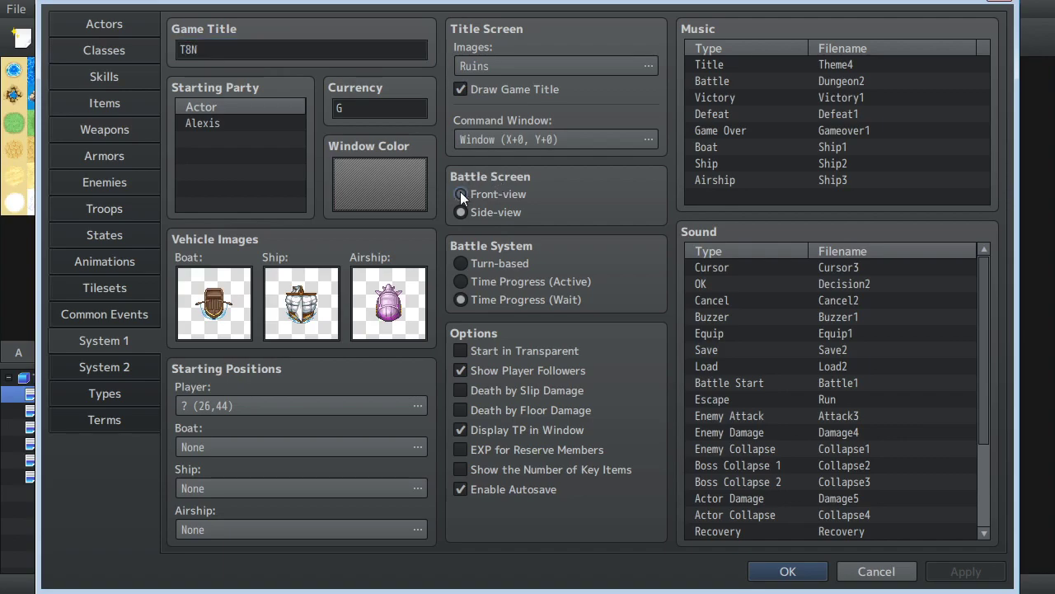
left_click(460, 212)
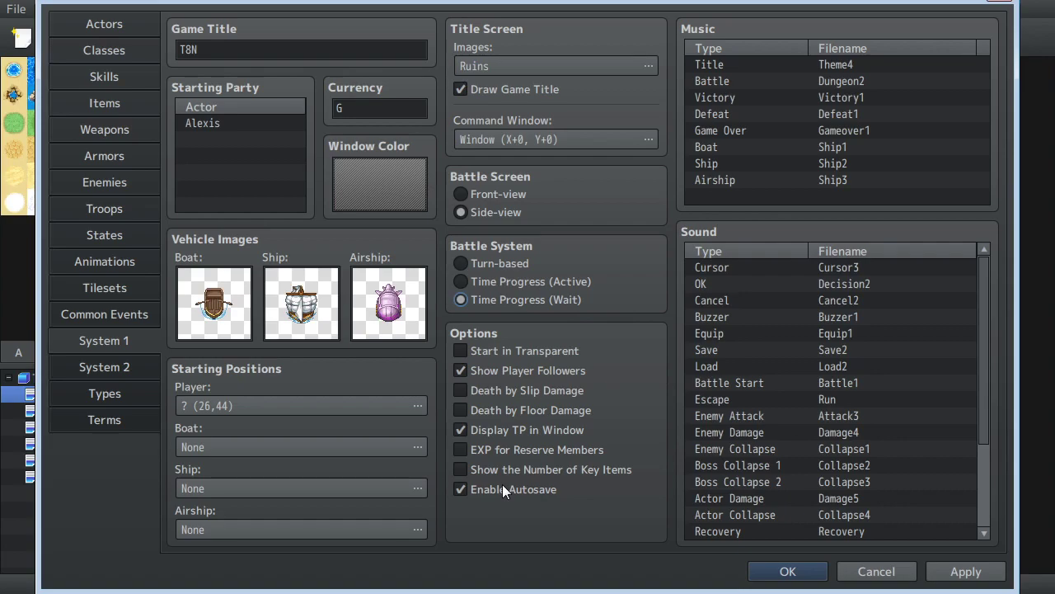
mouse_move(503, 484)
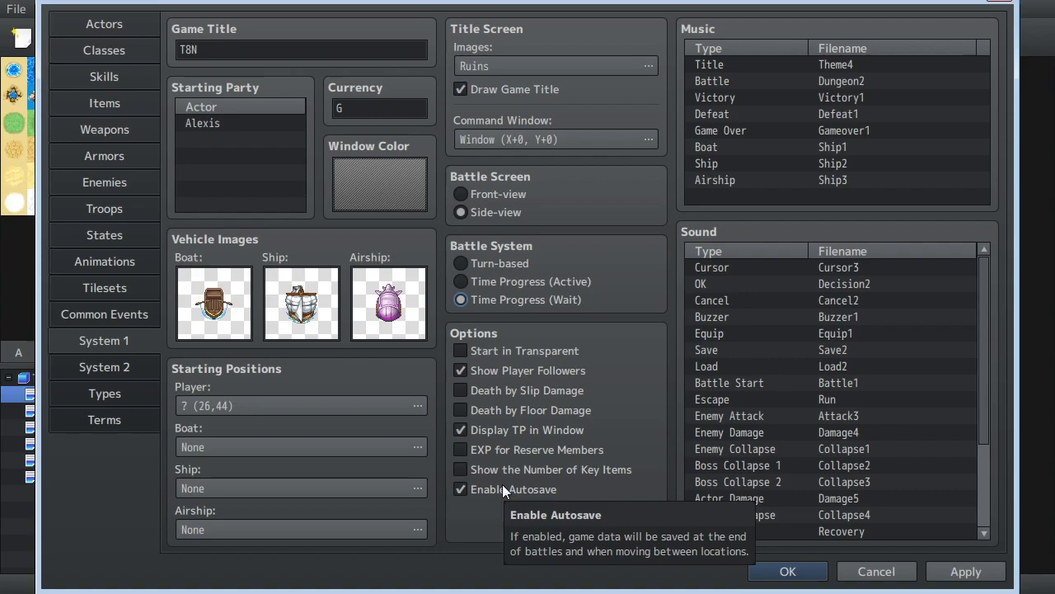
left_click(63, 367)
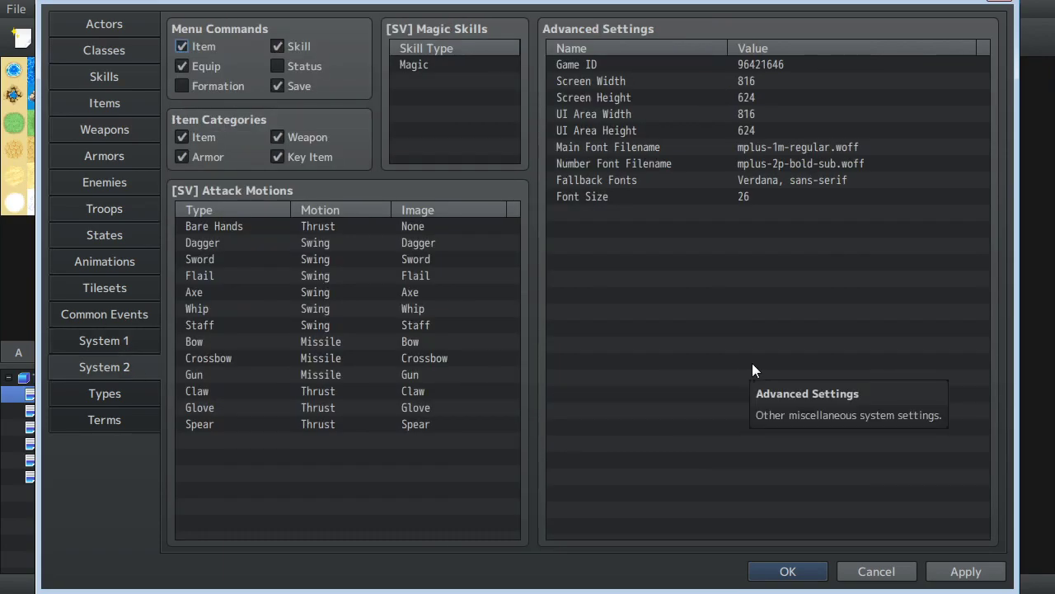
left_click(631, 76)
left_click(630, 96)
left_click(630, 80)
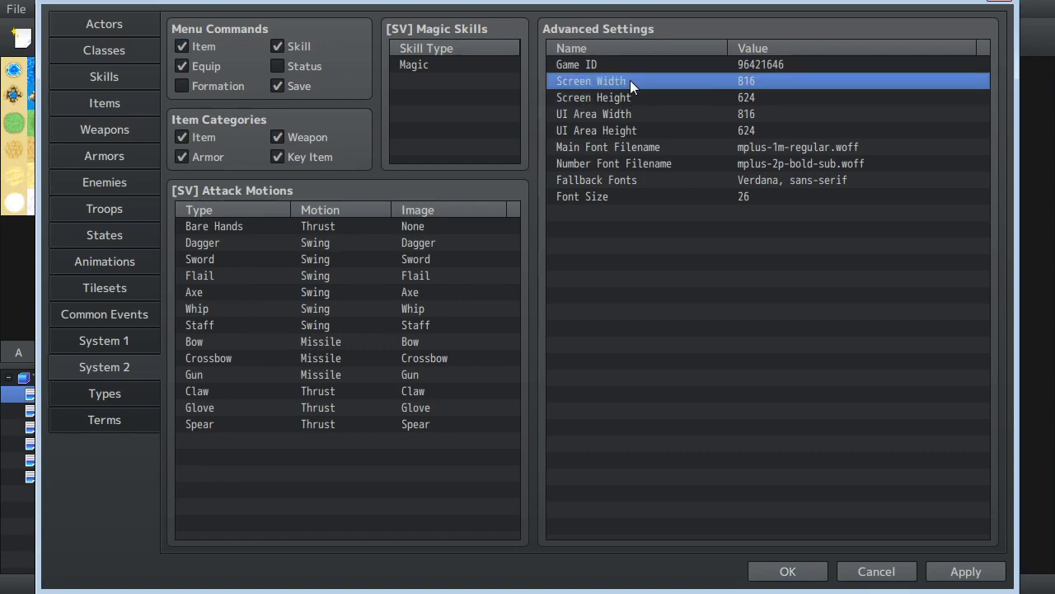
left_click(629, 96)
left_click(630, 80)
left_click(626, 96)
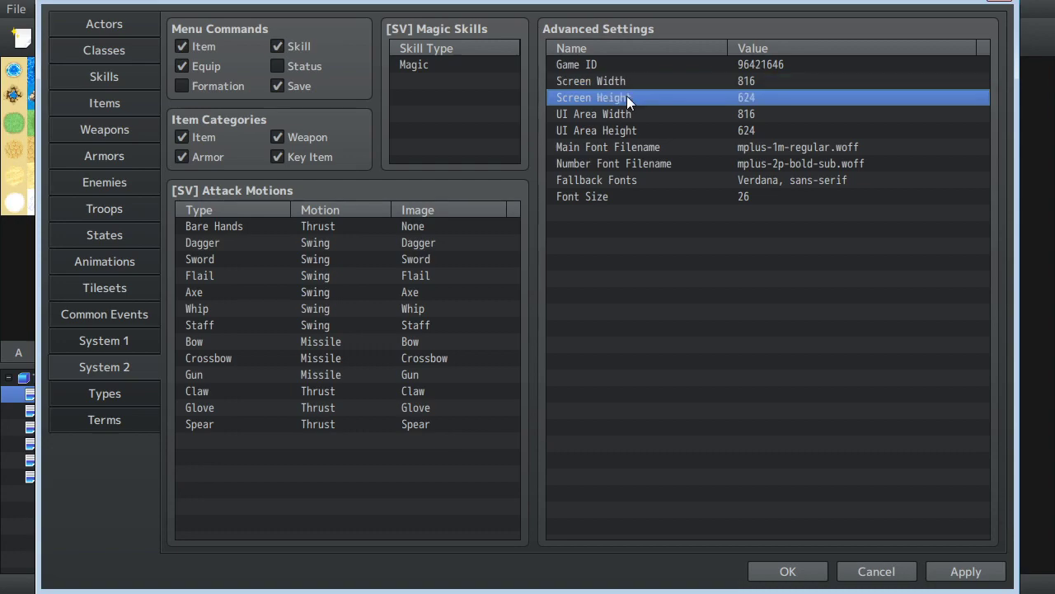
left_click(647, 162)
left_click(637, 197)
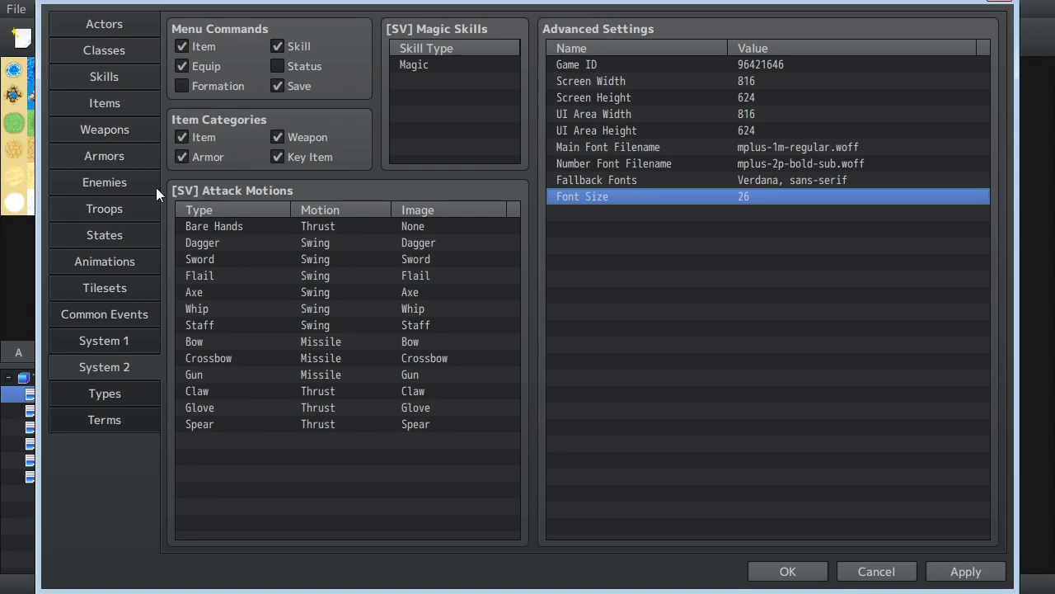
left_click(226, 222)
left_click(226, 243)
left_click(226, 259)
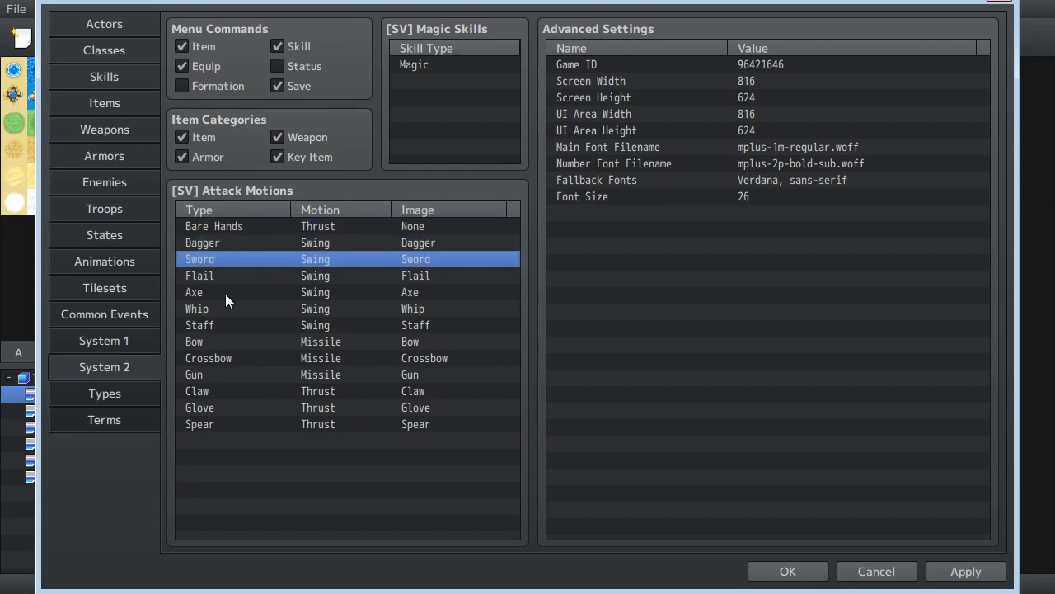
left_click(225, 292)
left_click(100, 340)
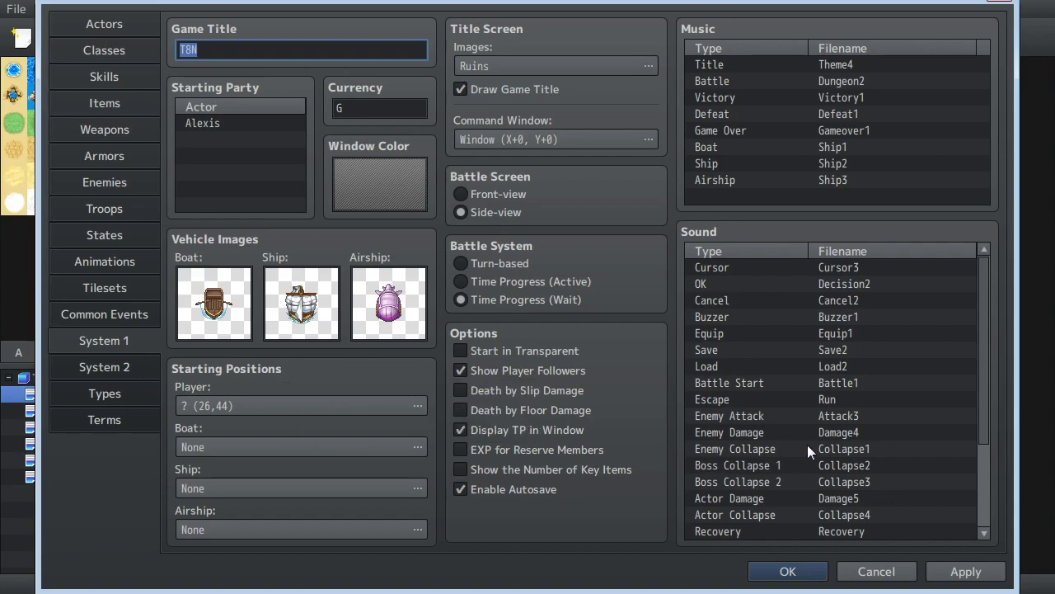
Mark six lower tiles and a higher tile of tileset 0007 impassable with X.
scroll(889, 415, "down", 3)
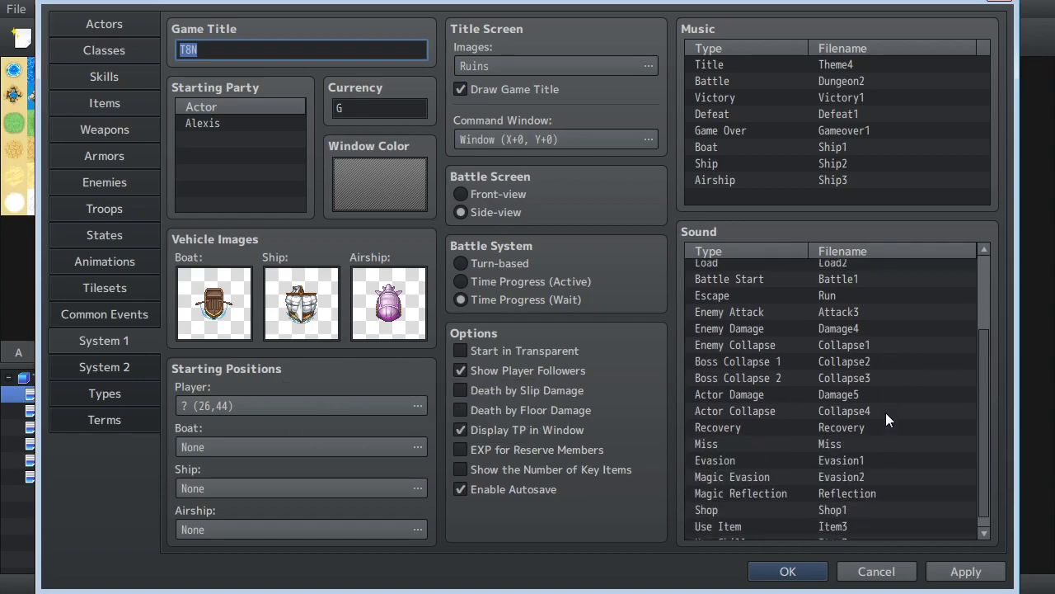
scroll(886, 412, "up", 3)
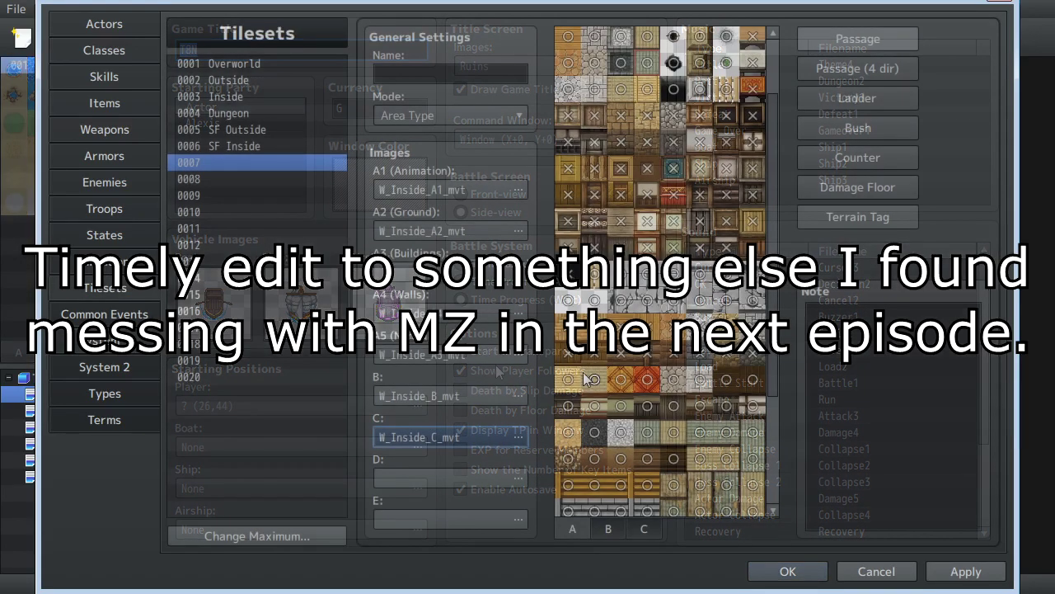
scroll(588, 396, "down", 1)
scroll(588, 396, "down", 3)
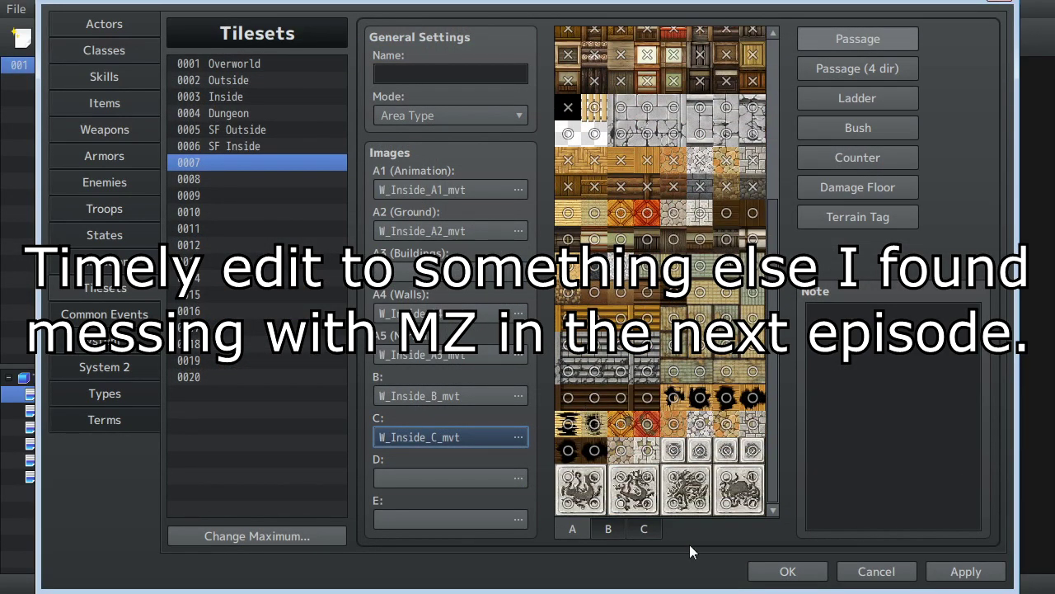
left_click(594, 424)
left_click(568, 450)
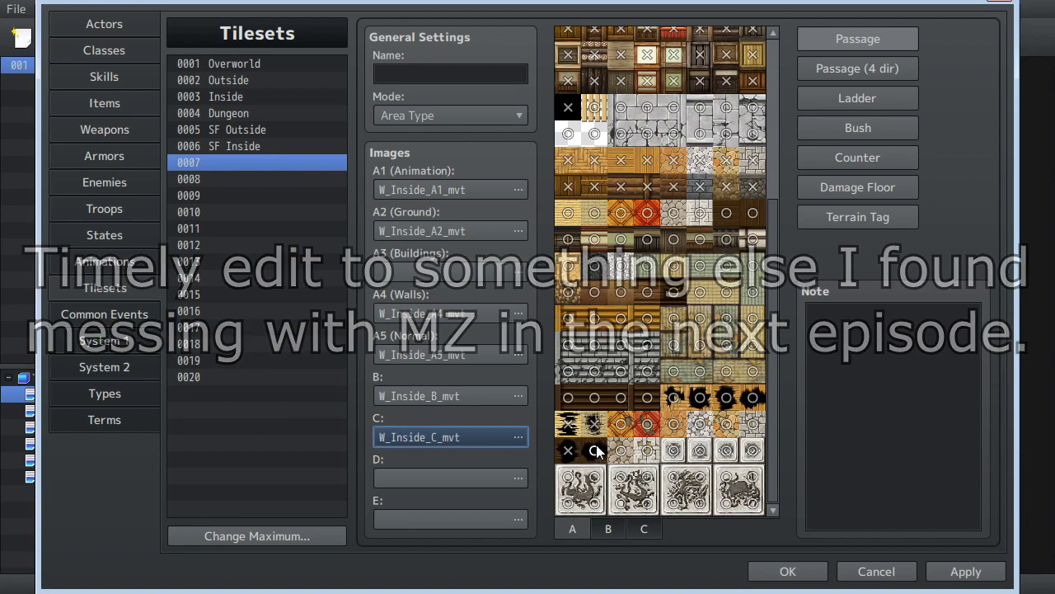
left_click(673, 397)
left_click(700, 397)
left_click(727, 398)
left_click(752, 397)
left_click(701, 318)
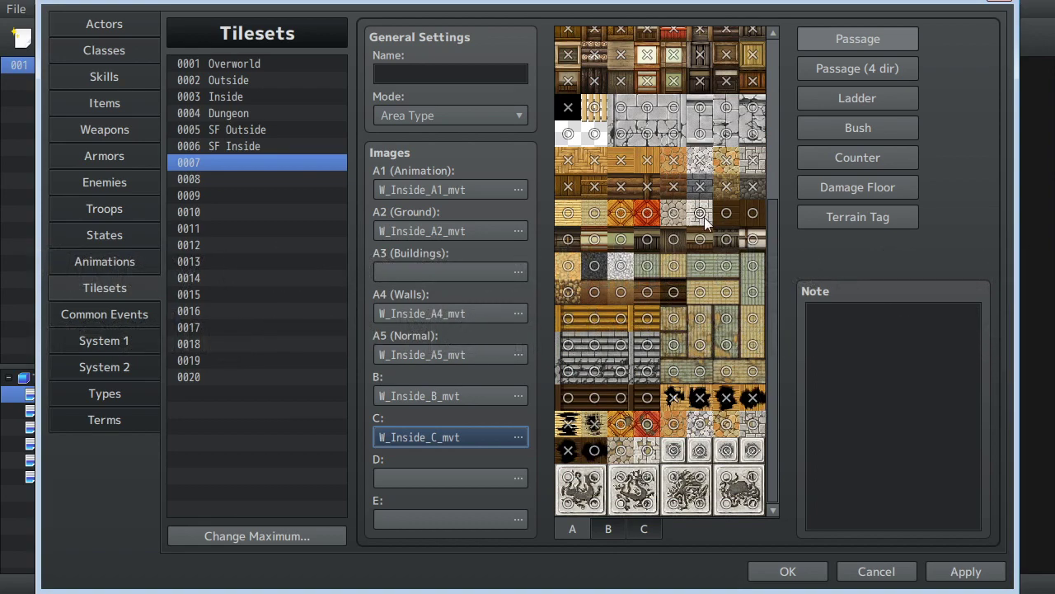
left_click(699, 273)
left_click(700, 318)
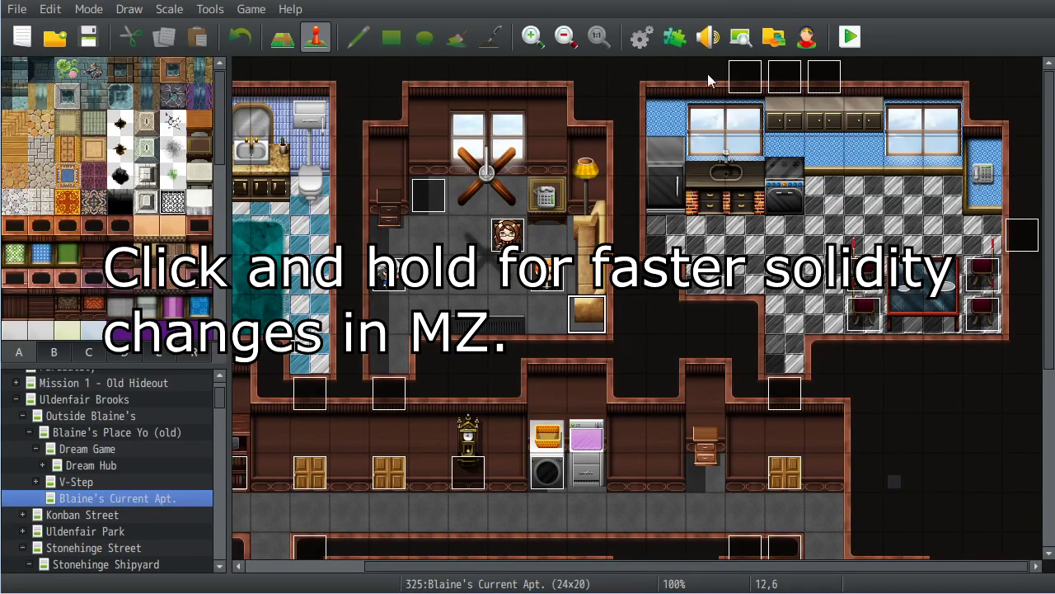
In the MV database's Tilesets page, toggle an Overworld tile to impassable and back to passable.
left_click(641, 36)
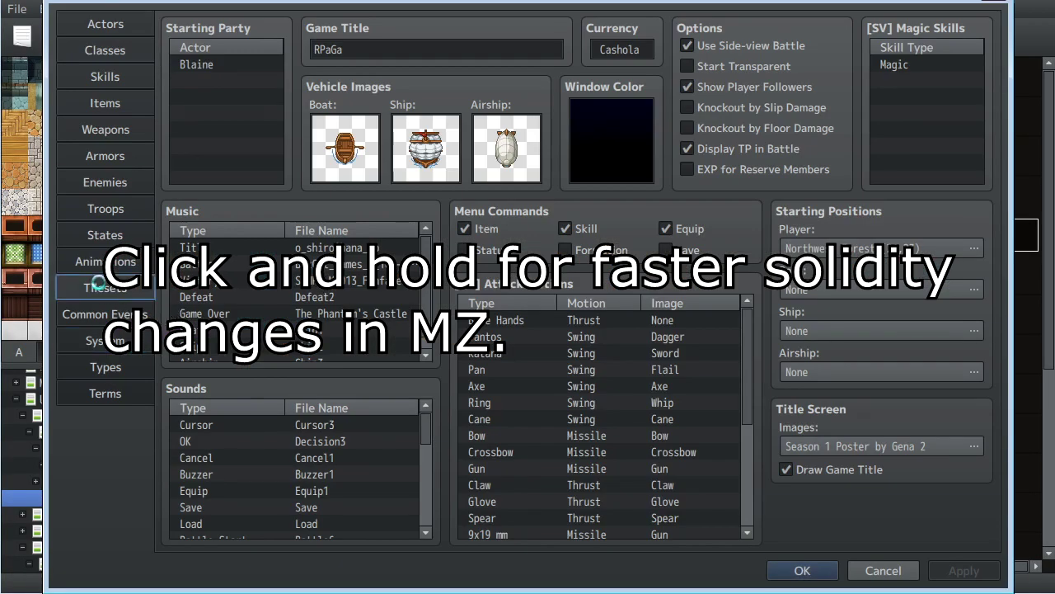
left_click(100, 286)
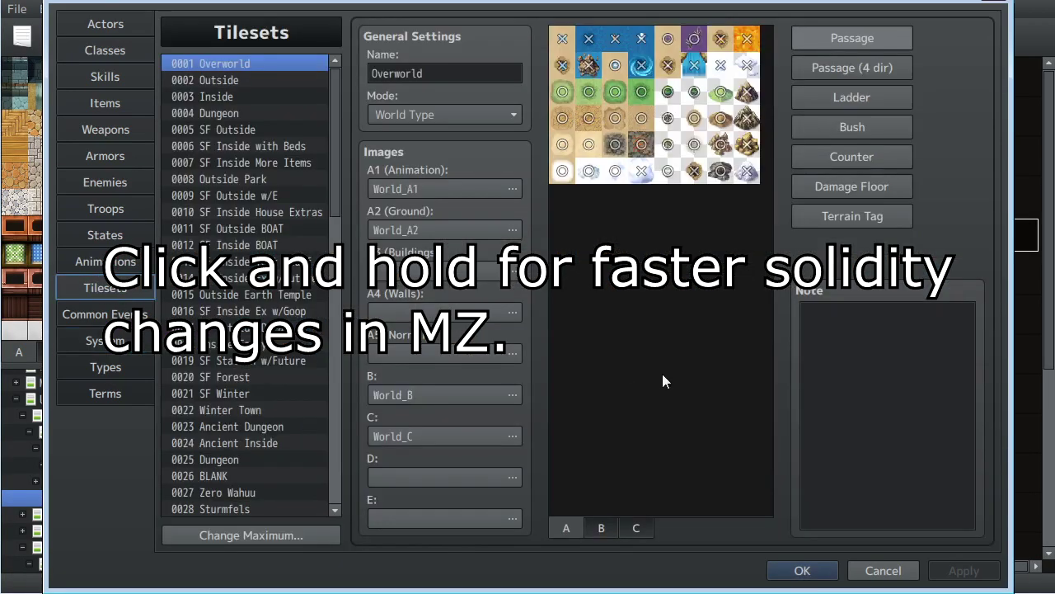
left_click(563, 93)
left_click(564, 96)
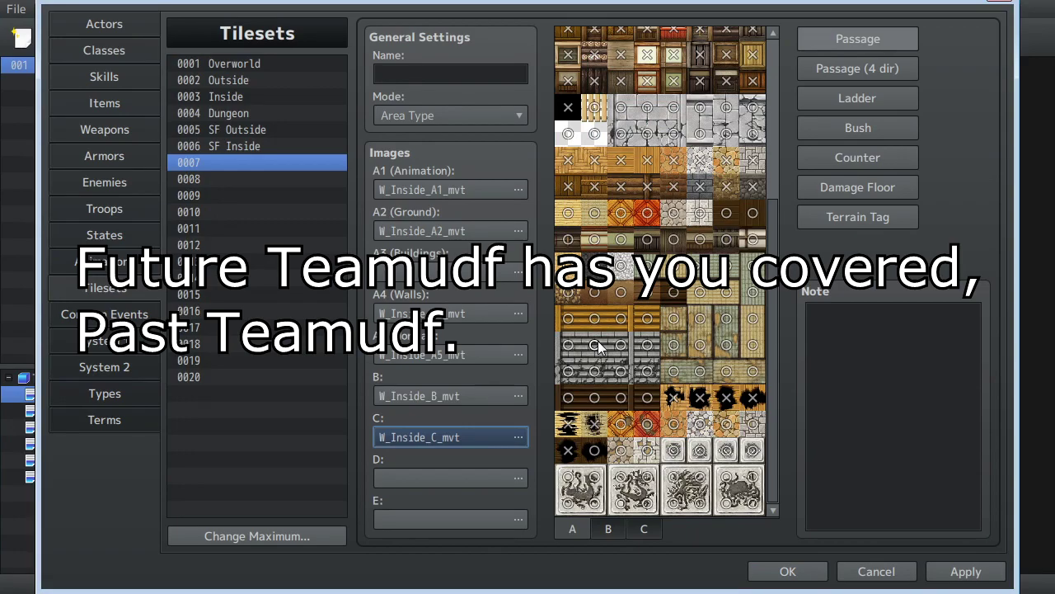
View the System 1, Types and Terms pages, return to System 1, then close the database.
left_click(104, 340)
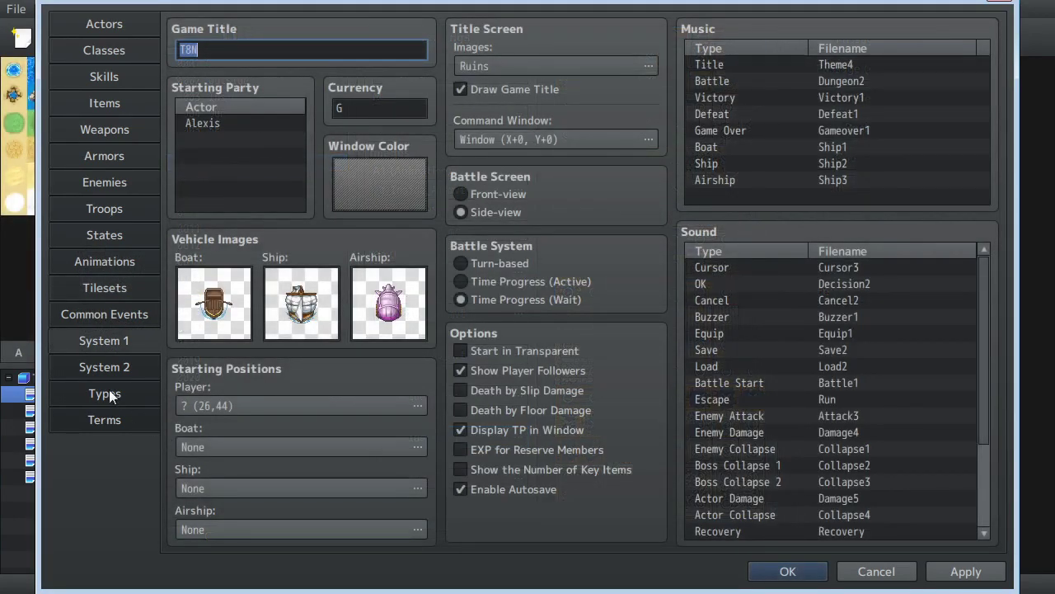
left_click(104, 393)
left_click(104, 420)
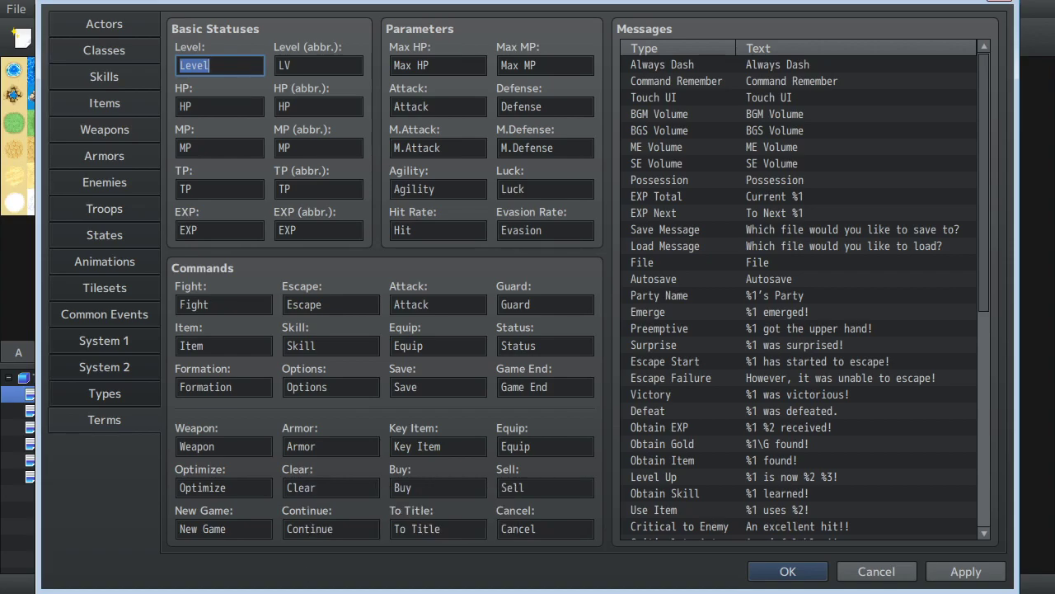
left_click(104, 340)
left_click(867, 573)
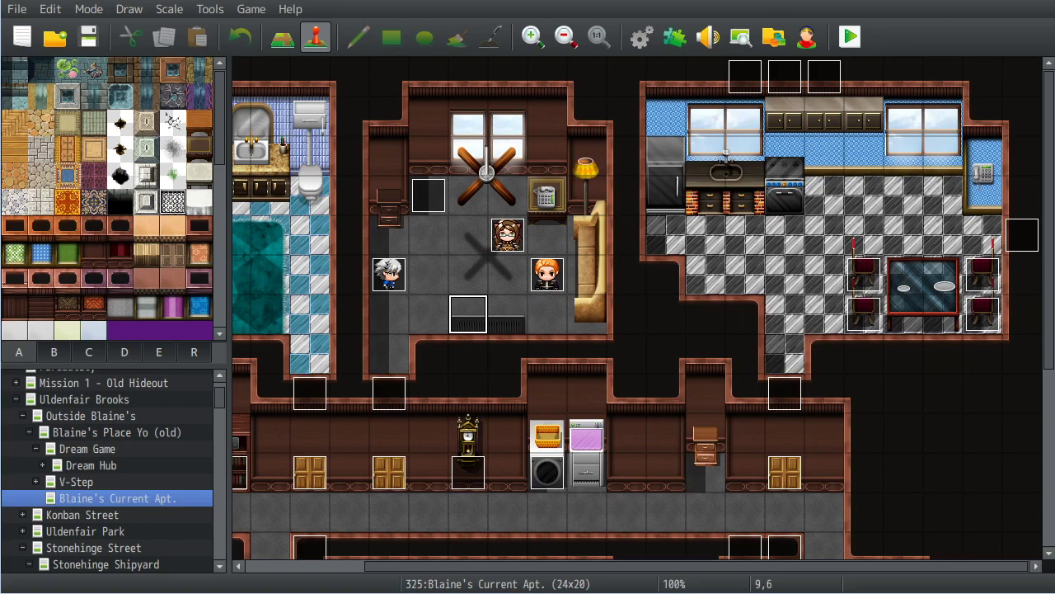
Reopen the database with F9, then cancel and confirm discarding its changes.
key("F9")
left_click(876, 572)
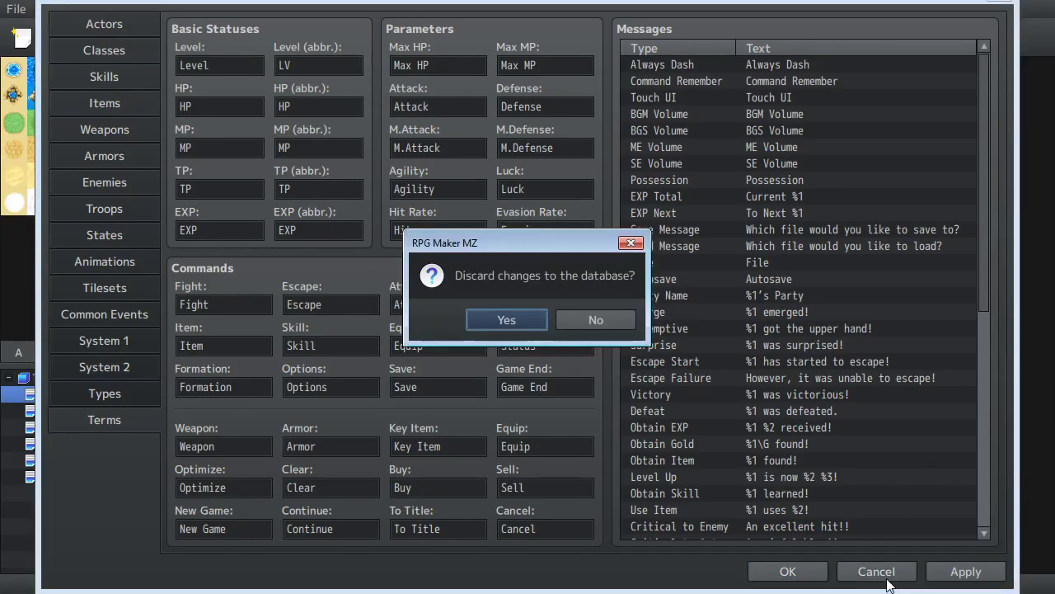
left_click(506, 332)
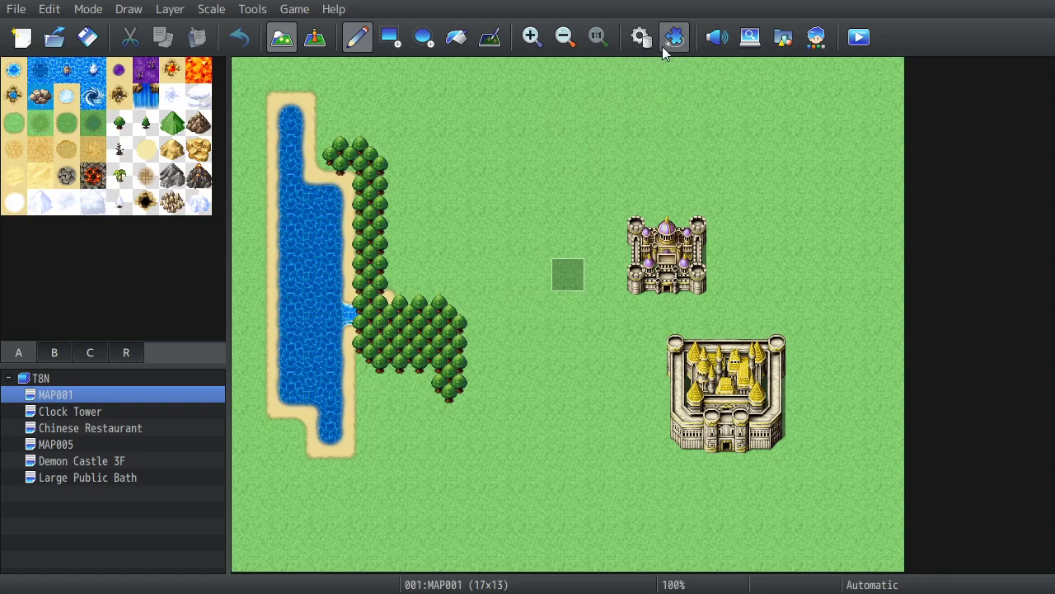
Flip through palette tabs B, C, A and B, then enter Event mode at map tile 6,3.
left_click(49, 354)
left_click(88, 355)
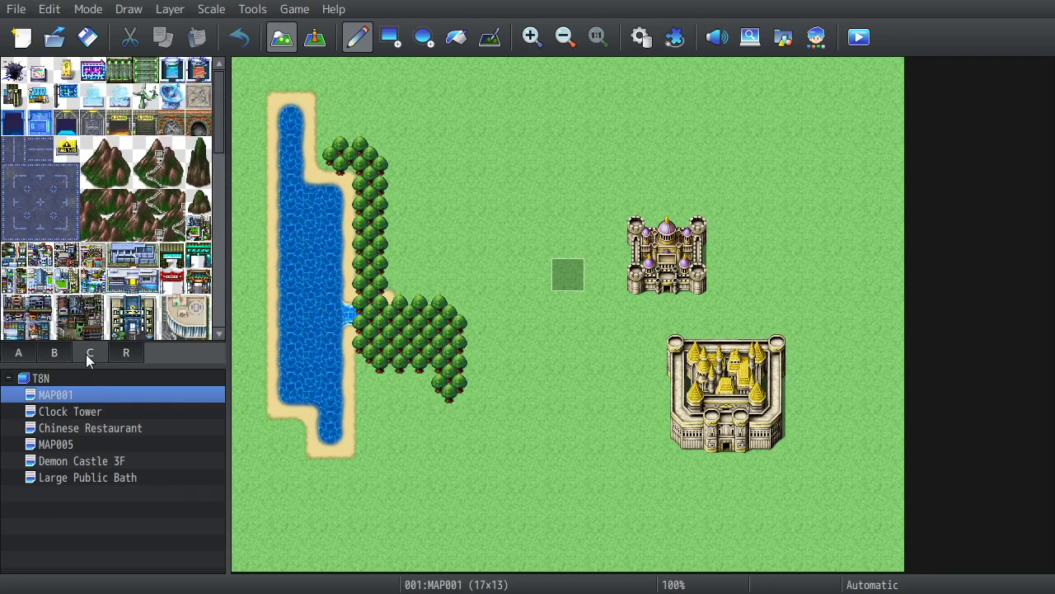
left_click(32, 356)
left_click(49, 354)
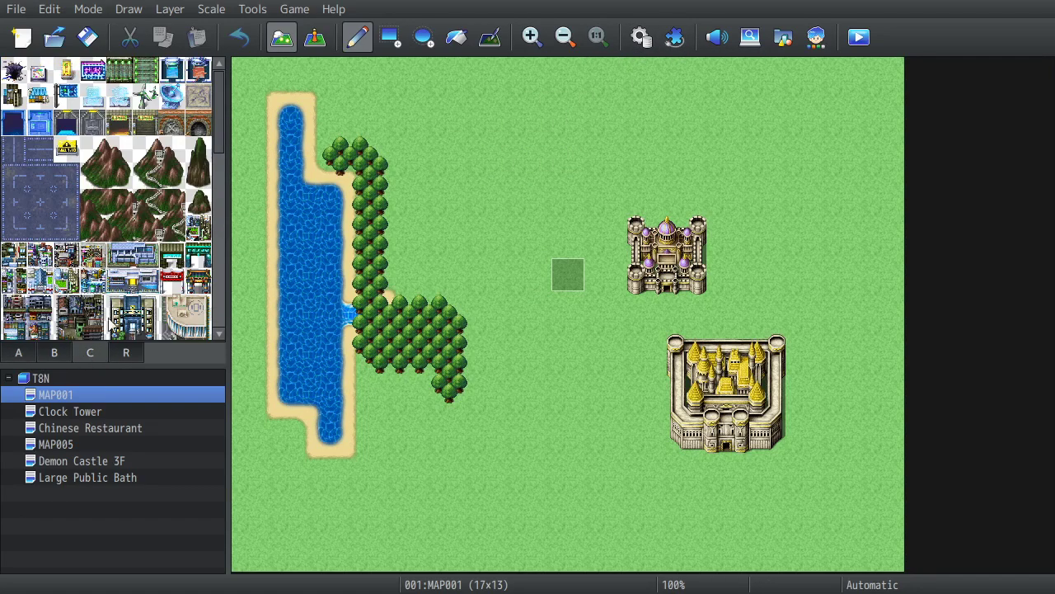
left_click(315, 37)
left_click(489, 208)
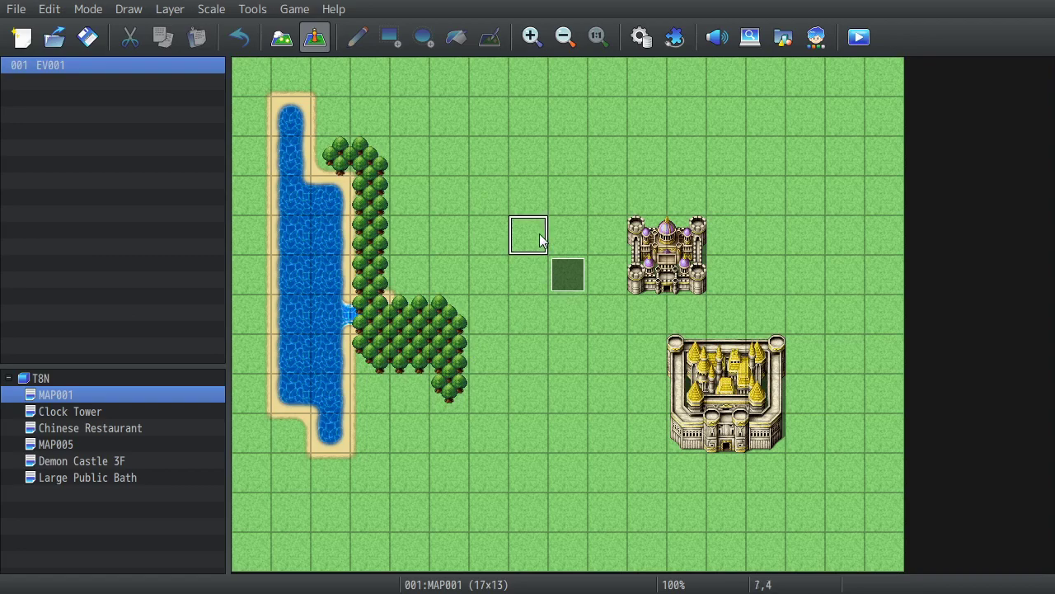
Check the Fire All 3 animation's flash and sound timing rows, then cancel the database unchanged.
left_click(641, 37)
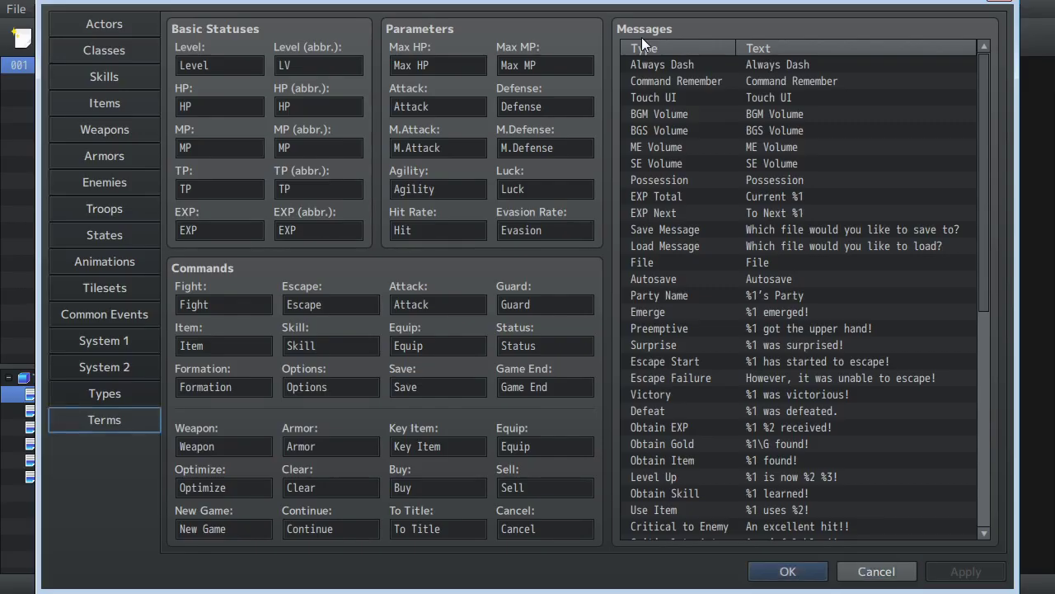
left_click(102, 263)
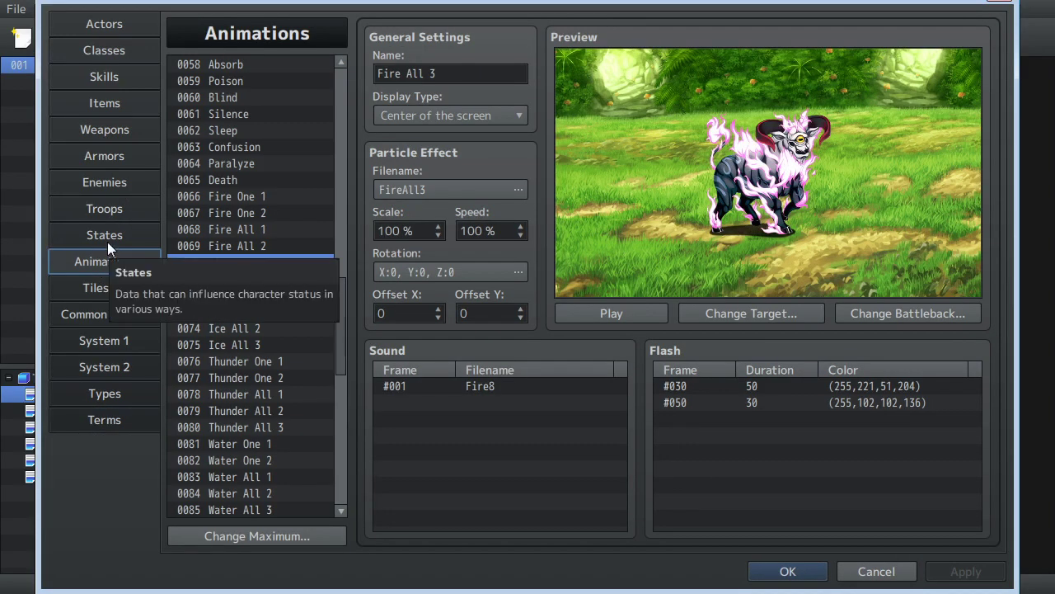
left_click(777, 420)
left_click(521, 402)
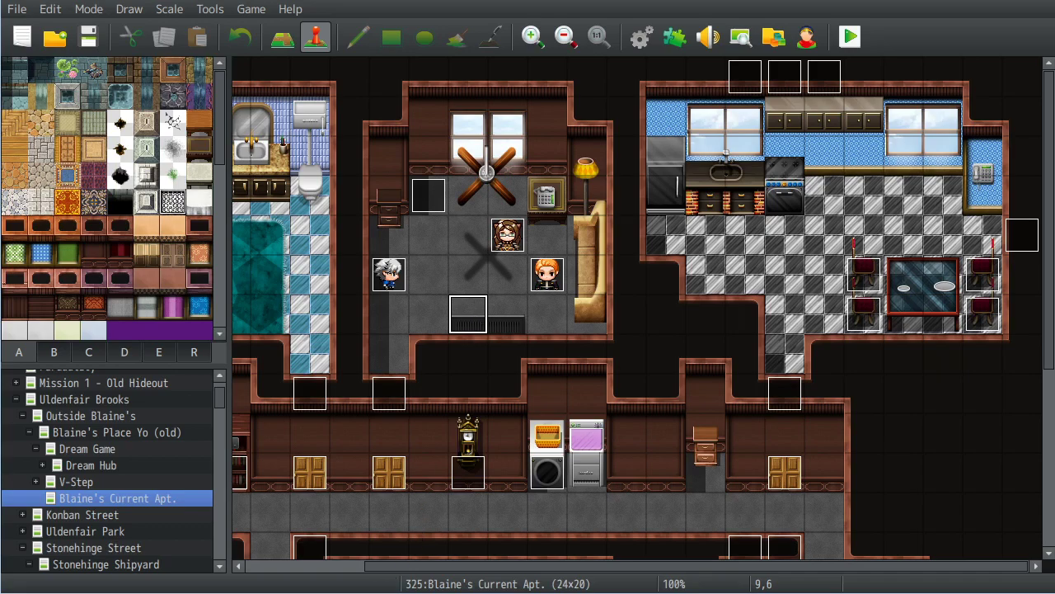
key("F9")
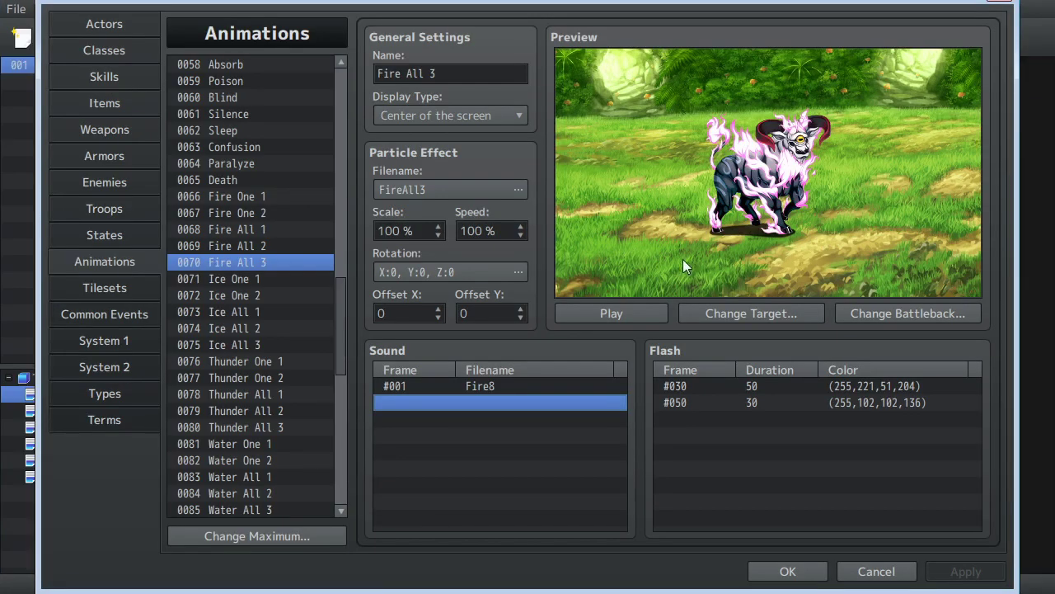
left_click(876, 570)
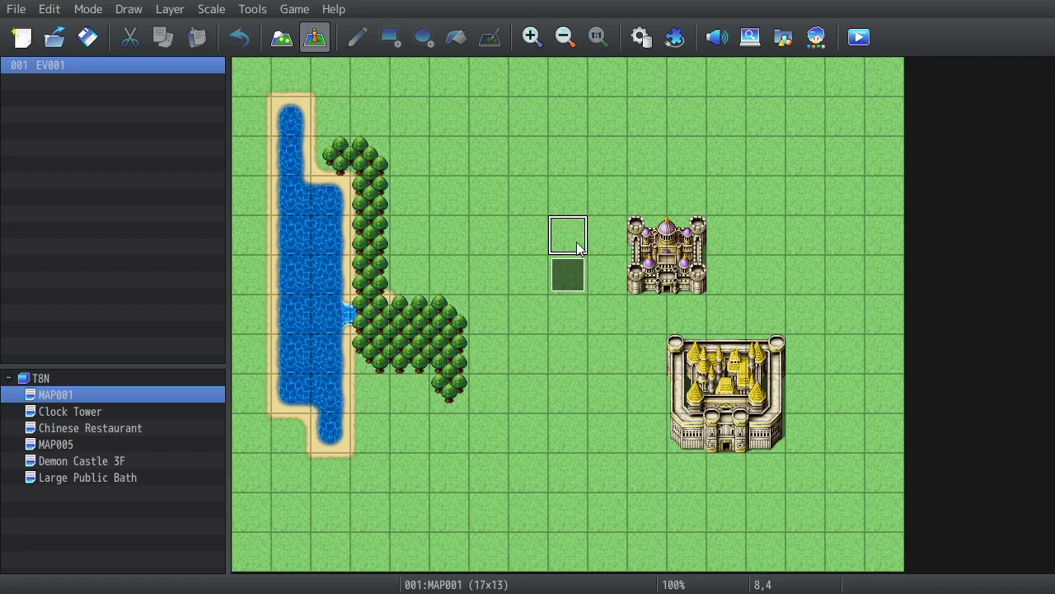
Launch the MZ character generator from the toolbar to show a male character's parts.
left_click(816, 37)
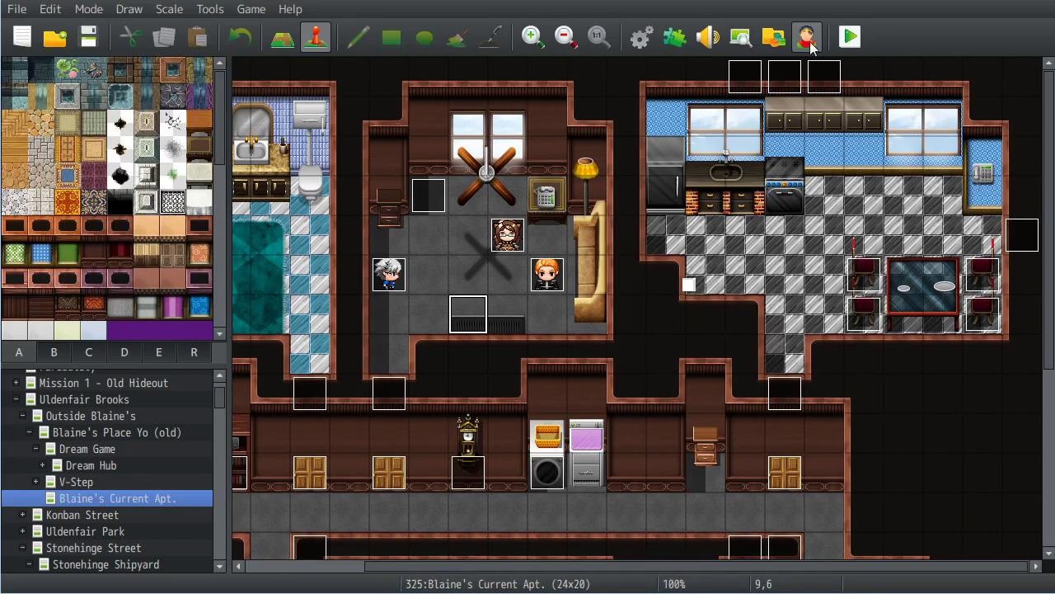
left_click(807, 38)
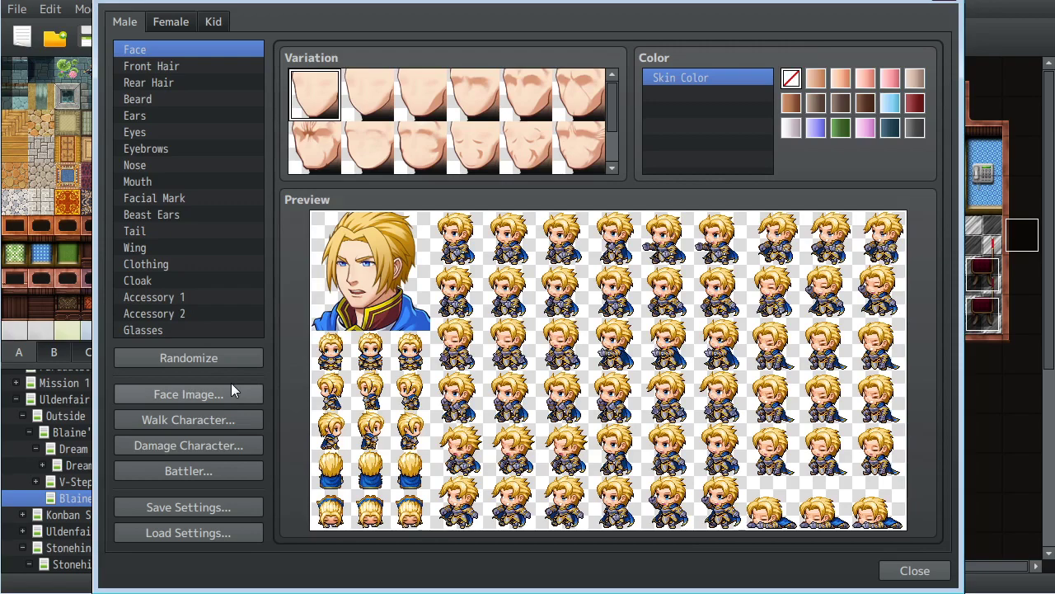
Close MV's Character Generator and select tile 13,6 on the Blaine's Current Apt. map.
left_click(914, 571)
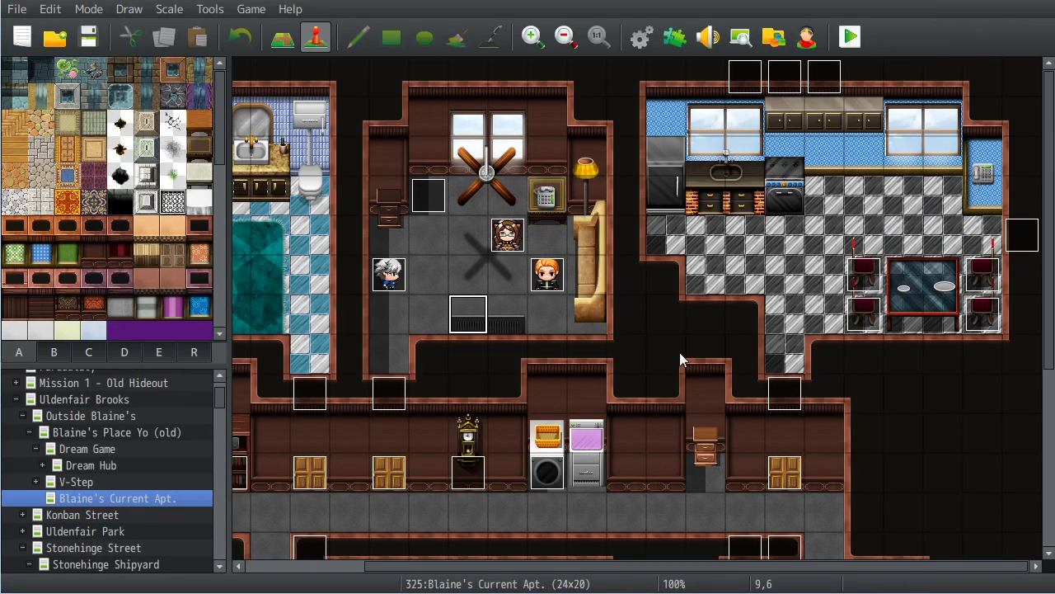
left_click(638, 313)
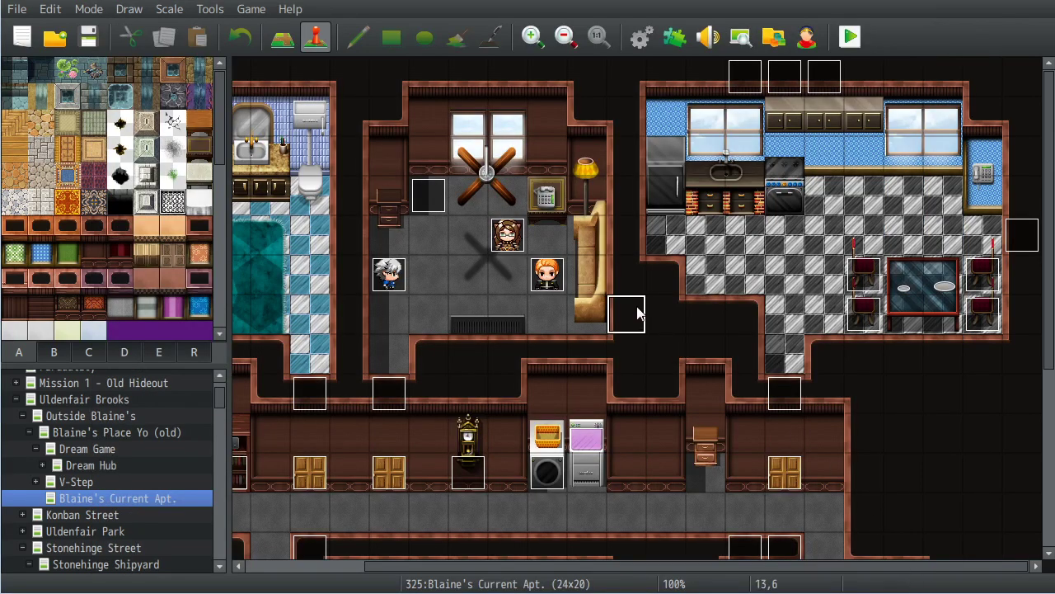